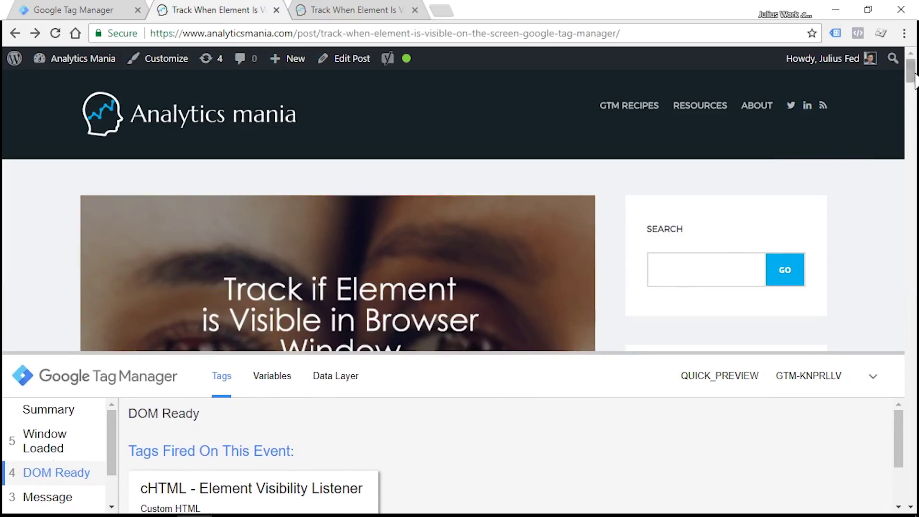
Scroll down the blog page showing the GA real-time events demo
drag(913, 72, 912, 467)
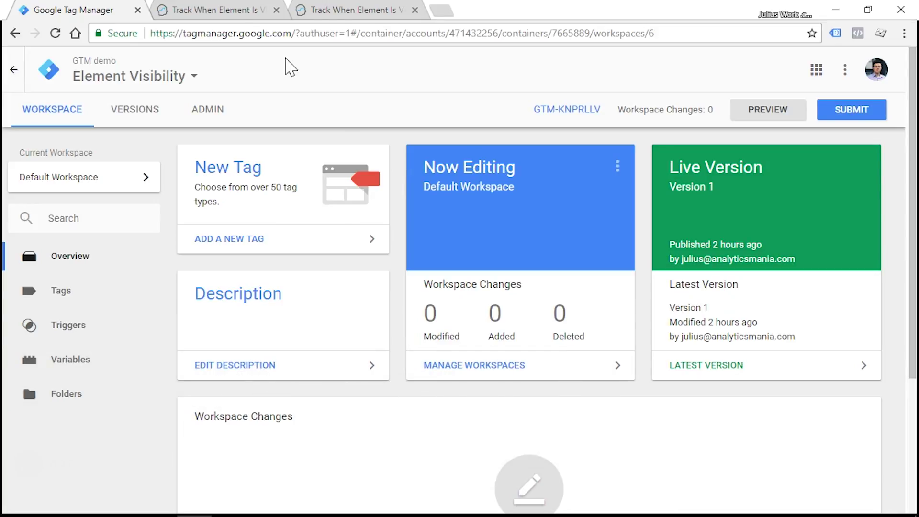
Open the 'Track When Element Is Visible' tutorial and scroll through it to the conclusion
click(192, 9)
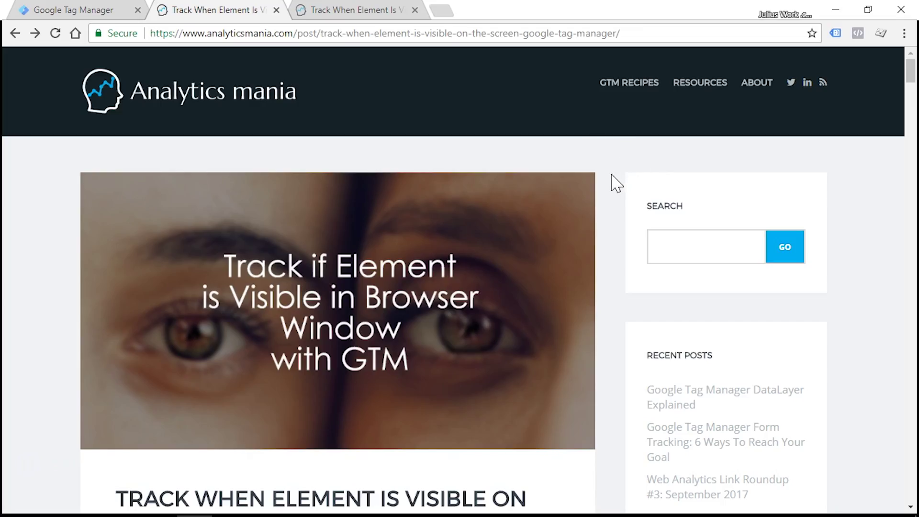
drag(912, 72, 913, 459)
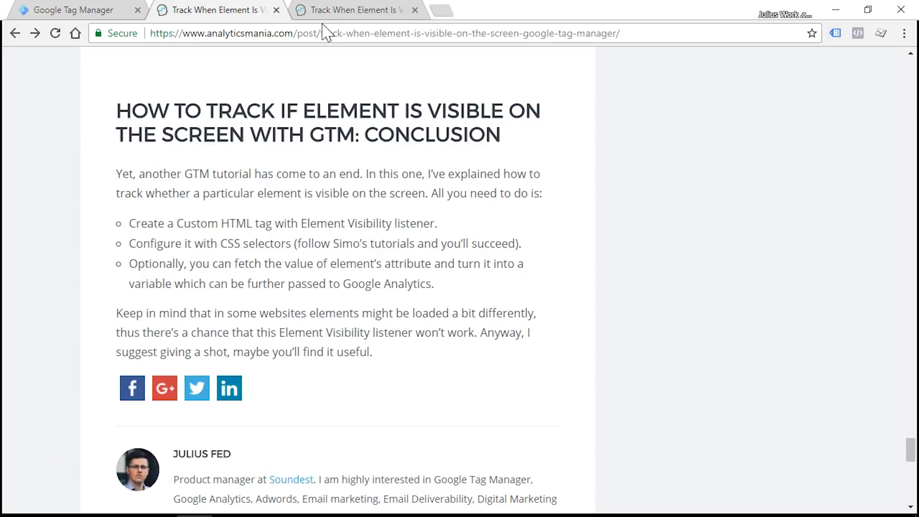
Copy the entire element visibility listener script from the tutorial's code page
click(330, 10)
key(ctrl+a)
key(ctrl+1)
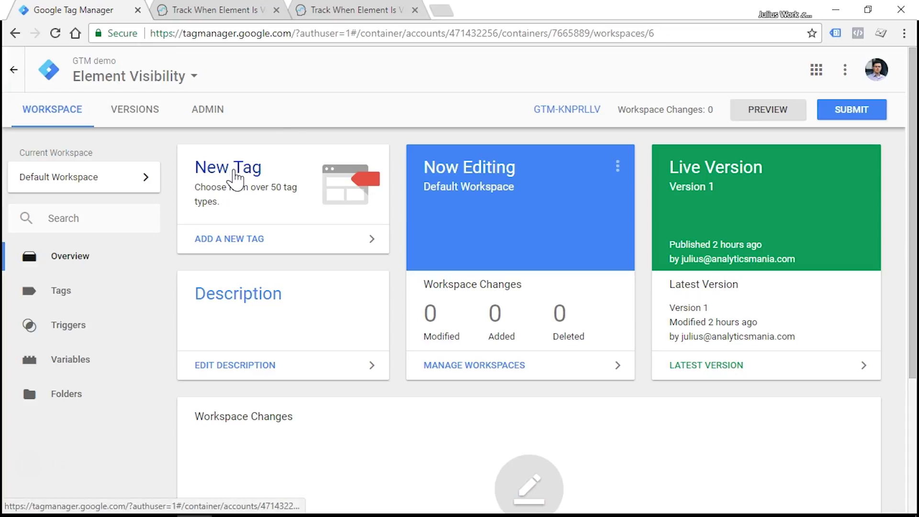
Paste the script into a new Custom HTML tag named 'cHTML - Element Visibility Listener'
click(227, 173)
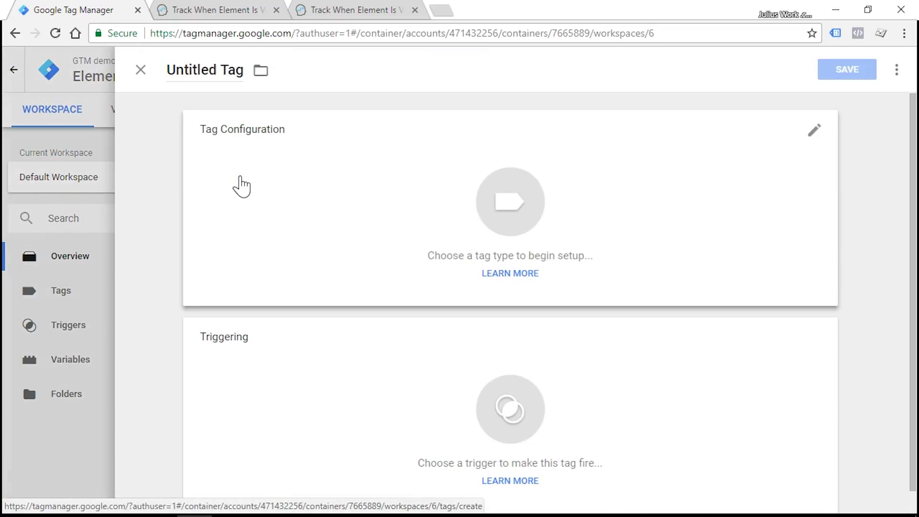
click(239, 185)
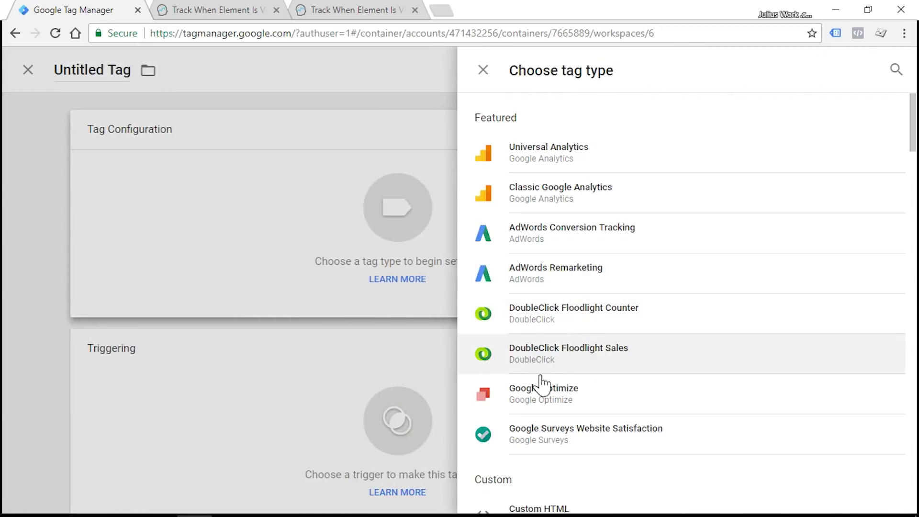
scroll(574, 359, down, 3)
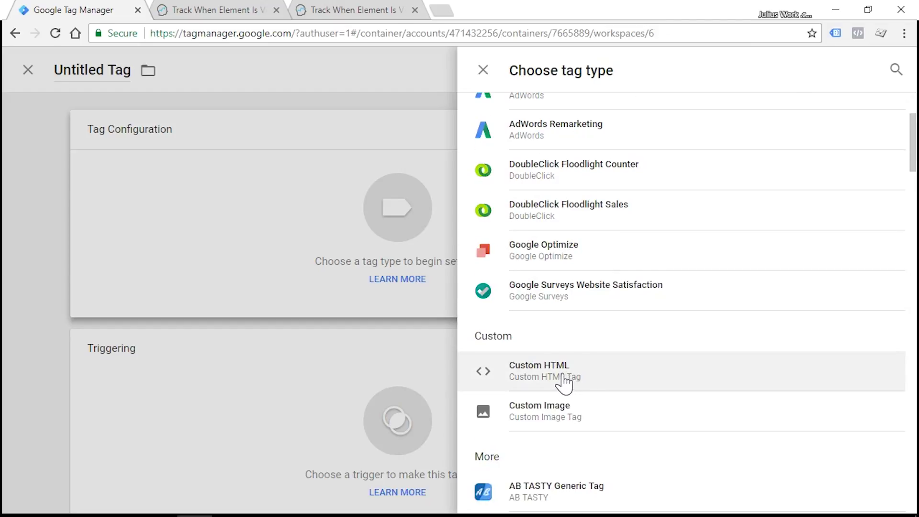
click(564, 380)
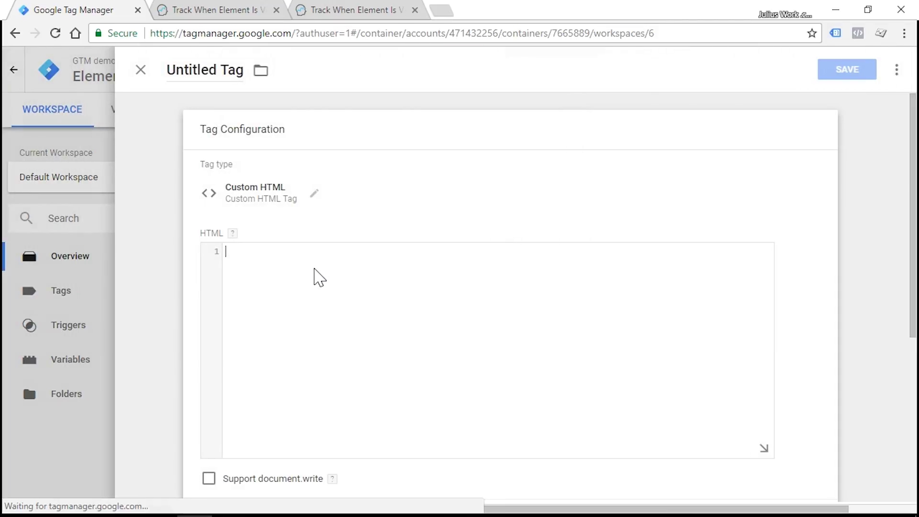
key(ctrl+v)
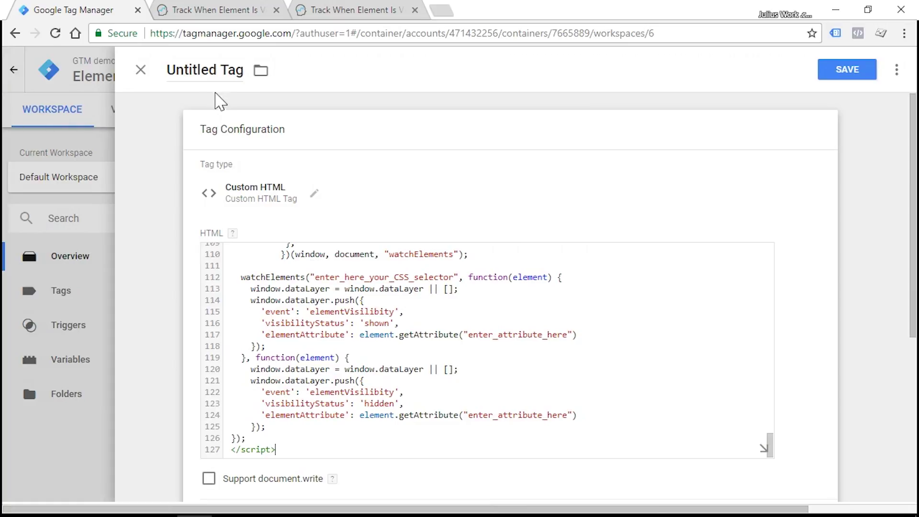
click(203, 71)
text(cHTML -)
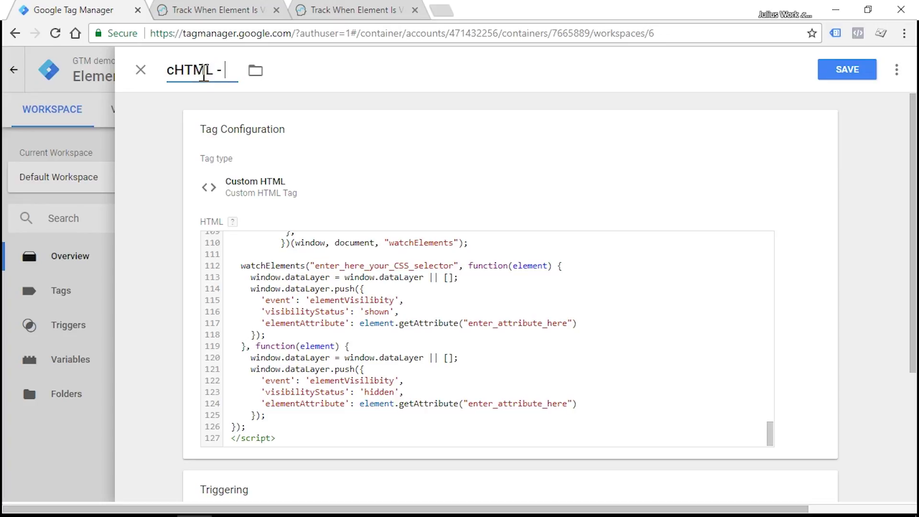
text( Element Visibility )
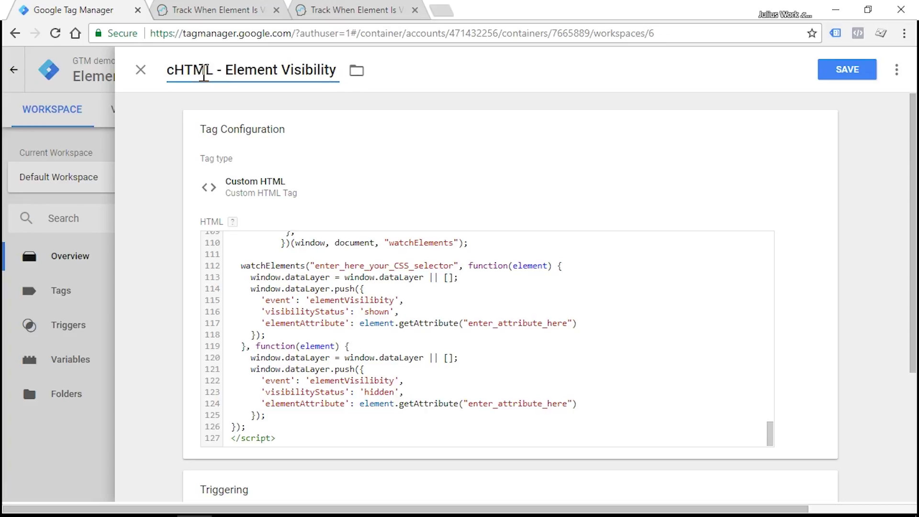
text(Listener)
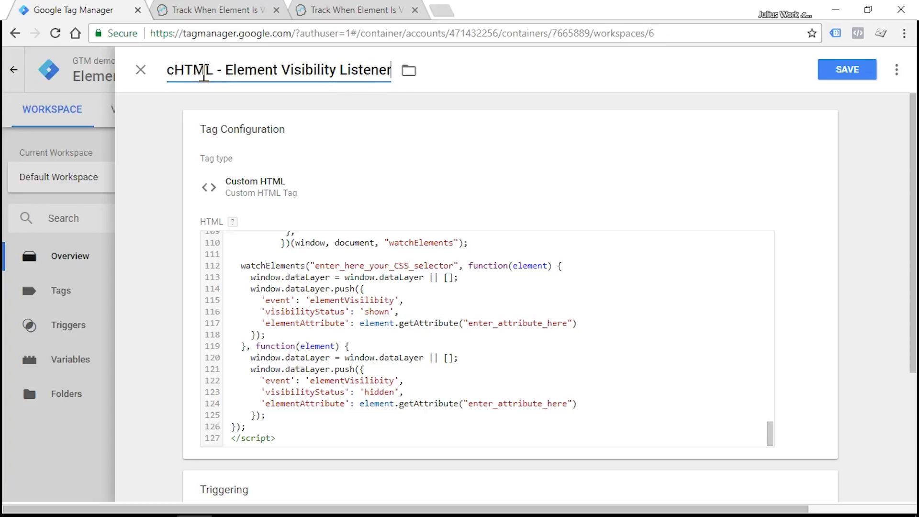
scroll(448, 177, down, 4)
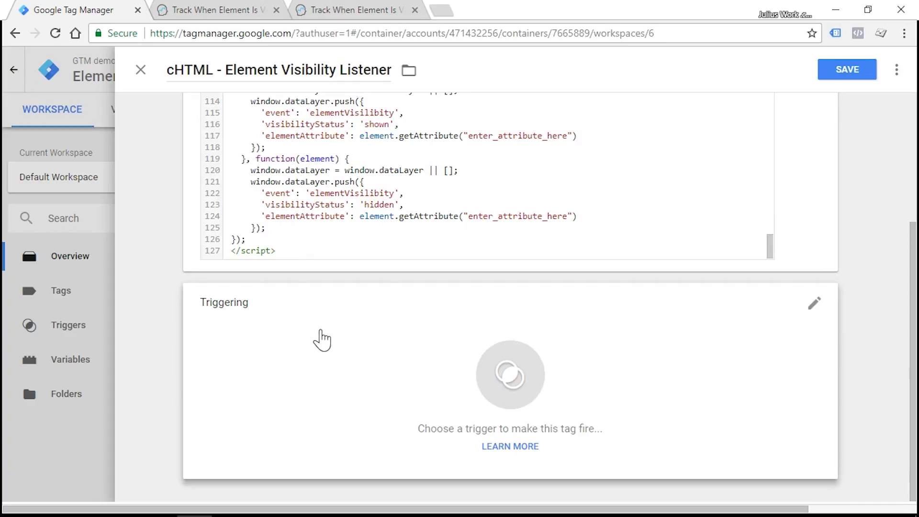
Attach a new DOM Ready trigger named 'Pageview - DOM Ready' firing on all DOM Ready events
click(319, 339)
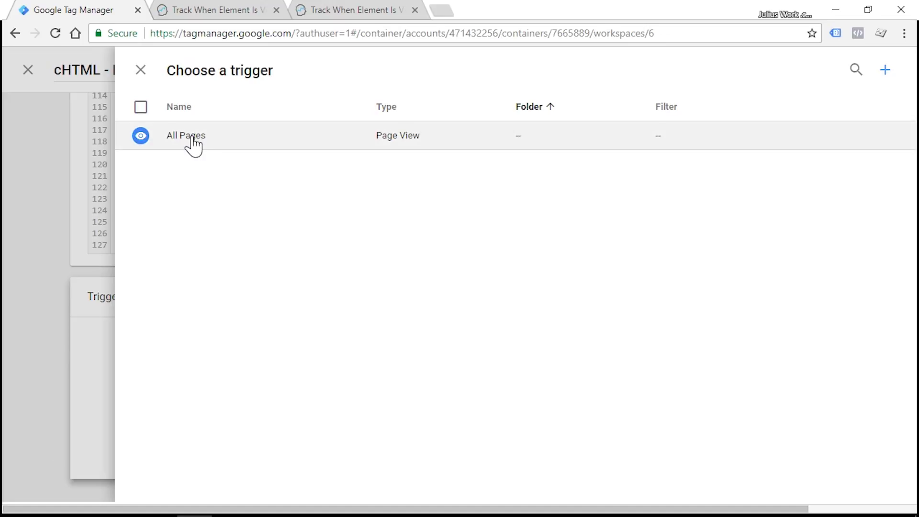
click(886, 72)
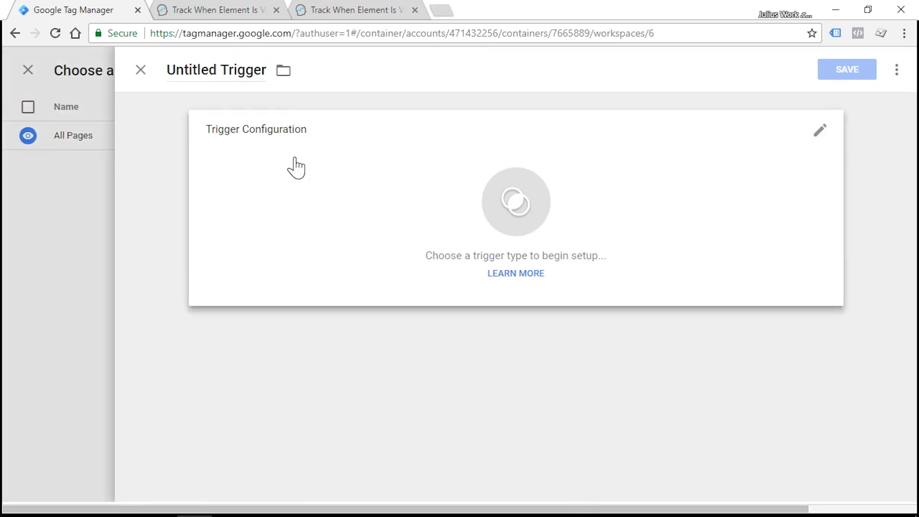
click(296, 168)
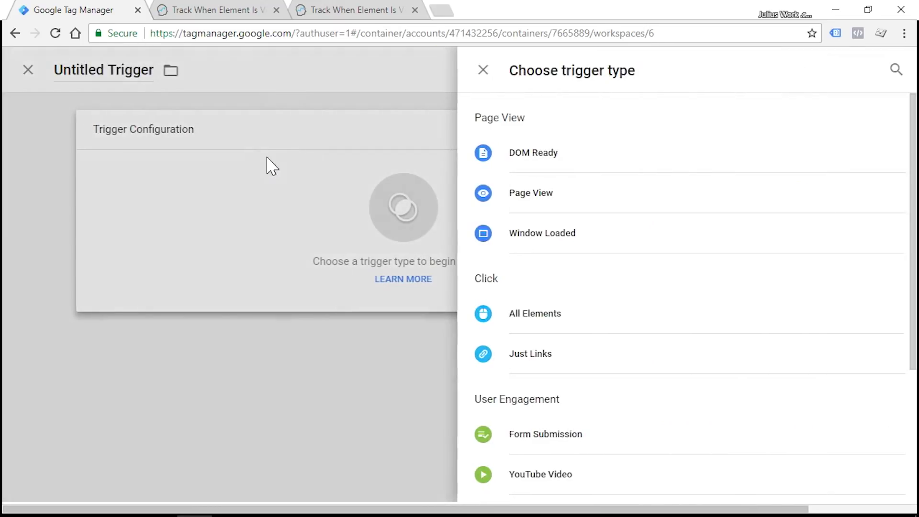
click(556, 160)
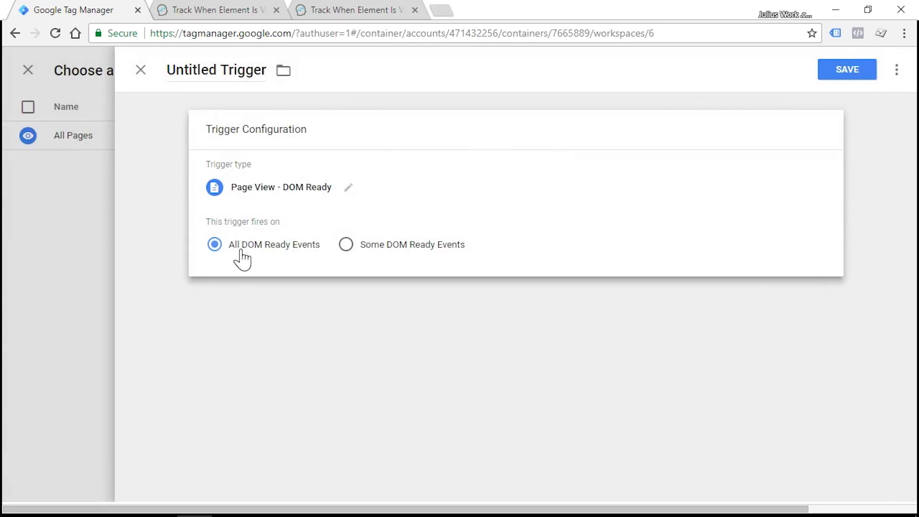
click(232, 73)
triple_click(232, 73)
text(Pagev)
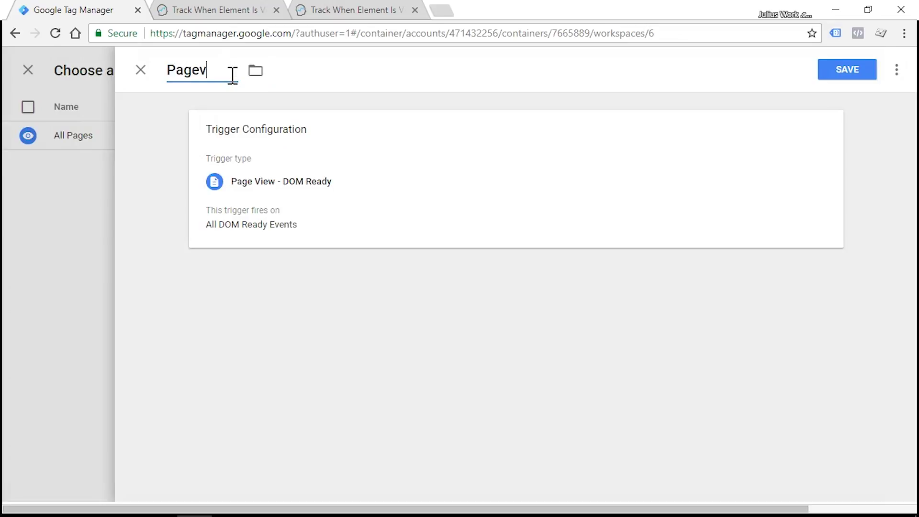
text(iew - DOM )
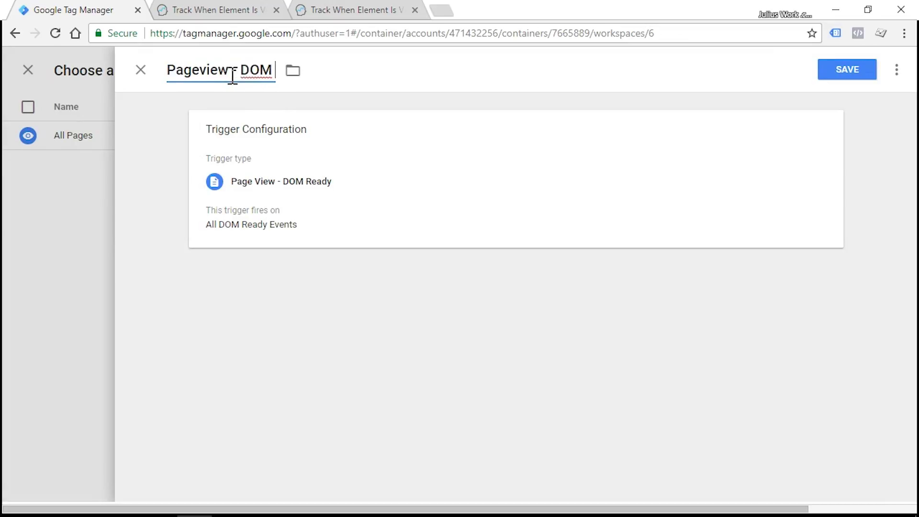
text(Ready)
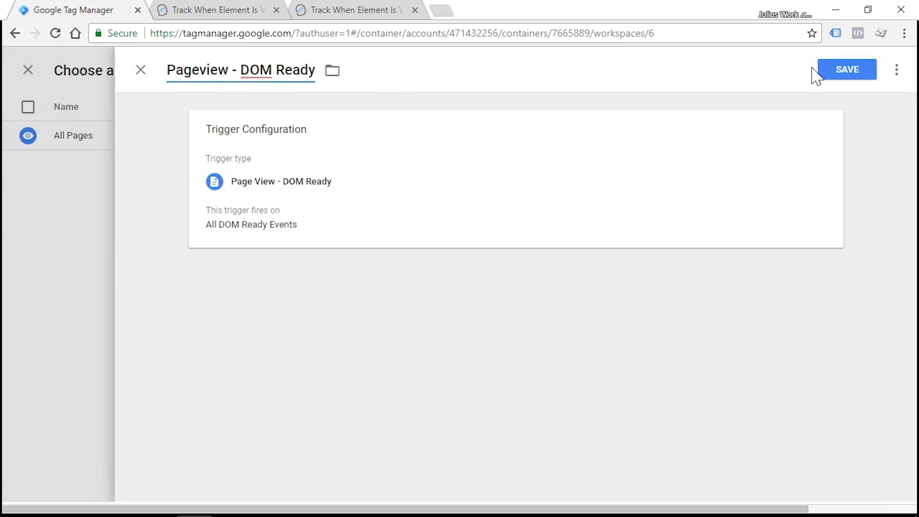
click(846, 86)
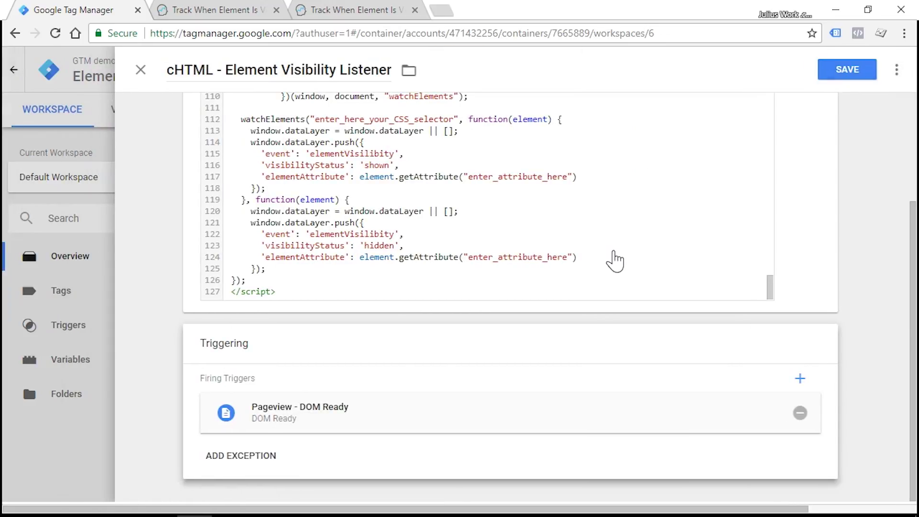
Scroll through the listener script and highlight the enter_here_your_CSS_selector placeholder on line 112
scroll(690, 244, up, 10)
scroll(793, 252, up, 10)
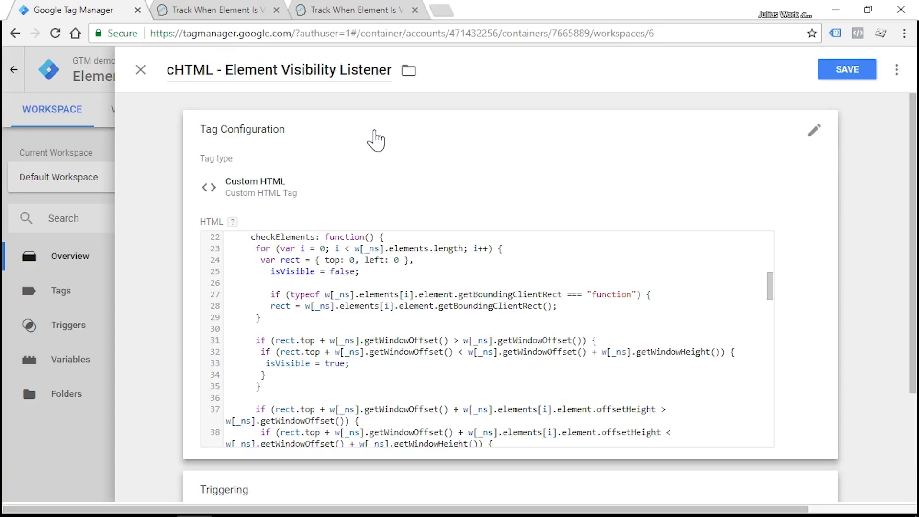
scroll(335, 297, down, 3)
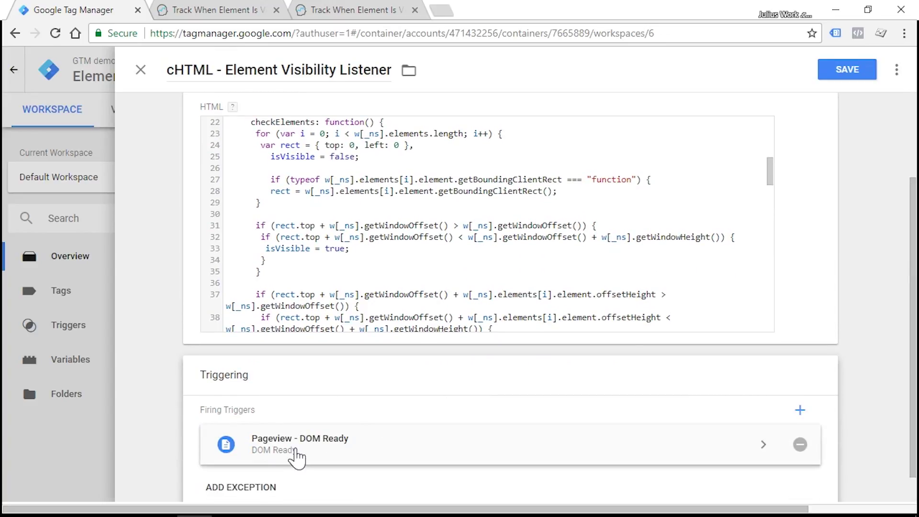
scroll(641, 170, down, 15)
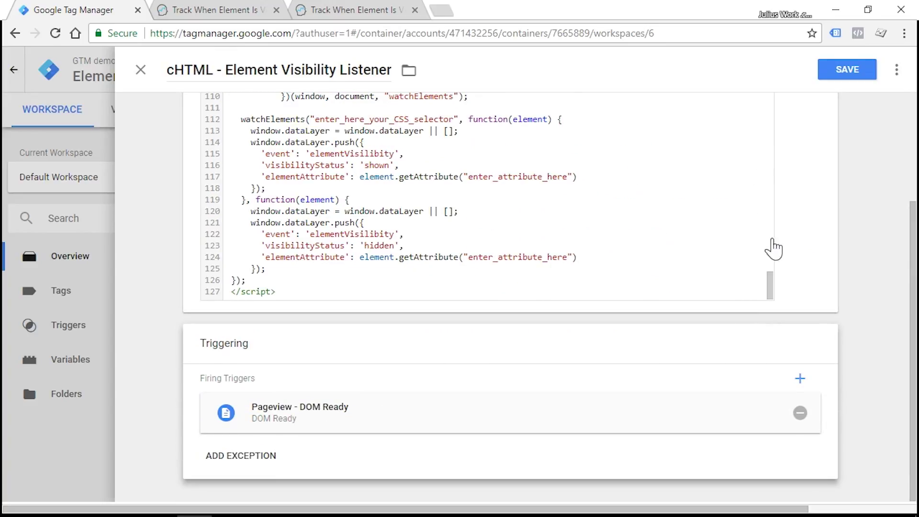
drag(914, 250, 914, 184)
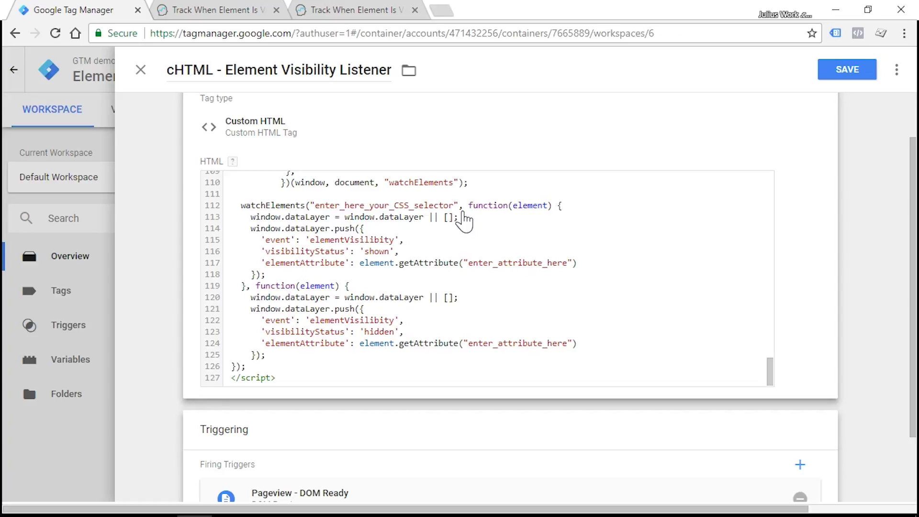
scroll(457, 230, up, 2)
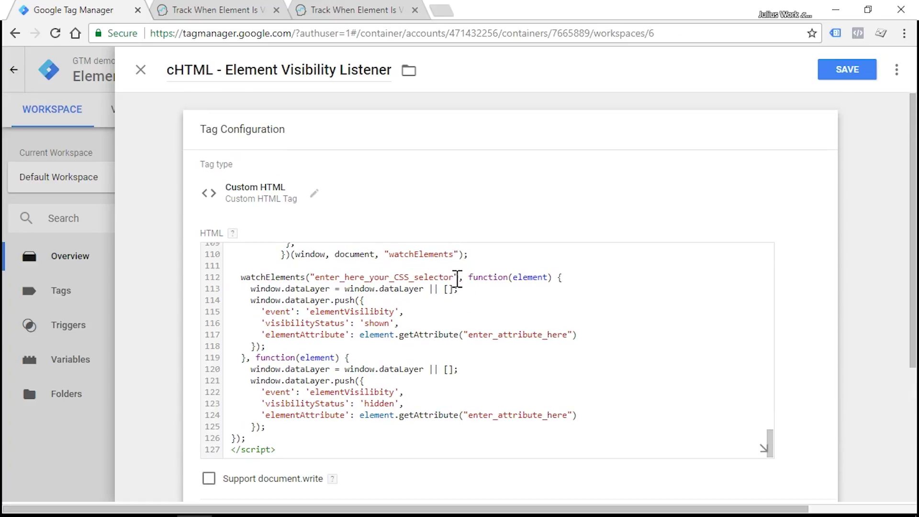
drag(455, 277, 316, 274)
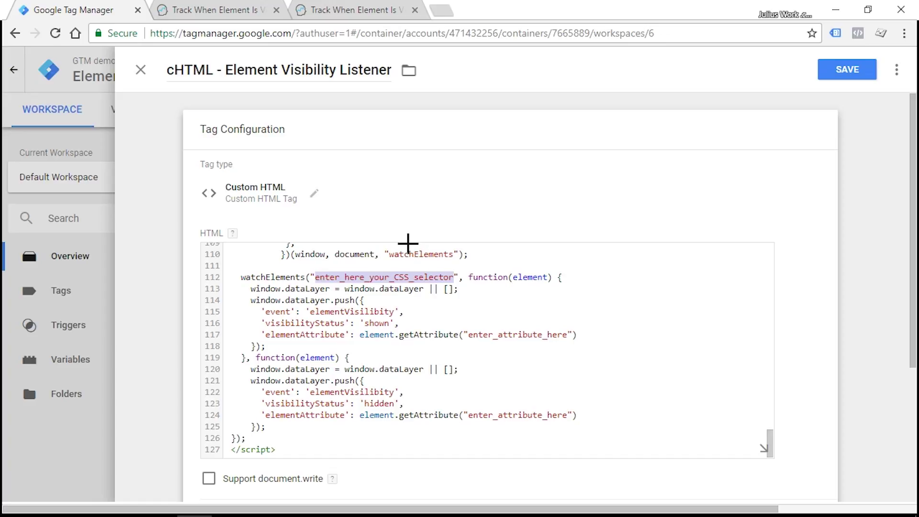
Inspect the article's author name to reveal its h5.author-title element in DevTools
click(243, 12)
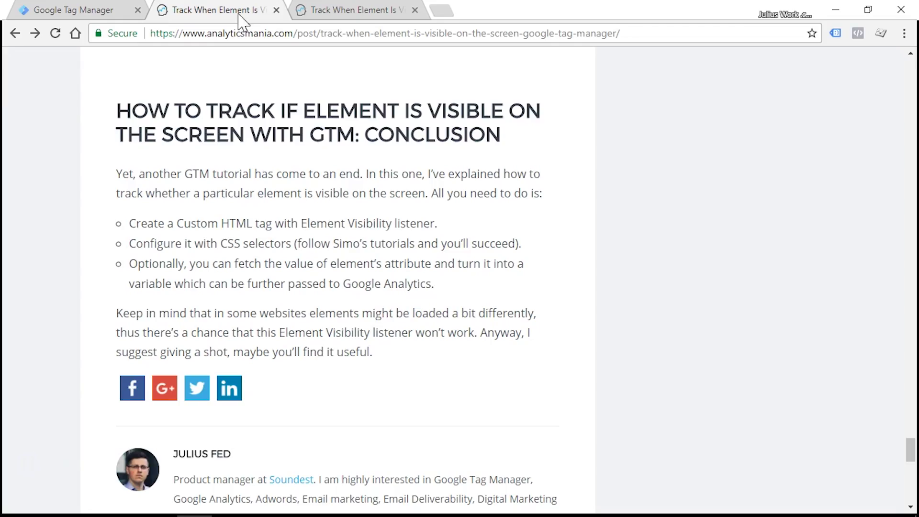
scroll(254, 190, down, 3)
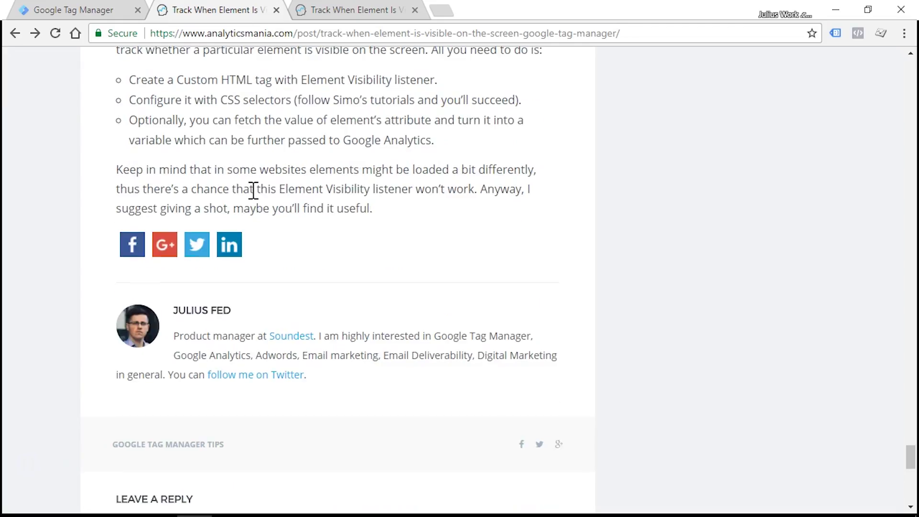
right_click(197, 312)
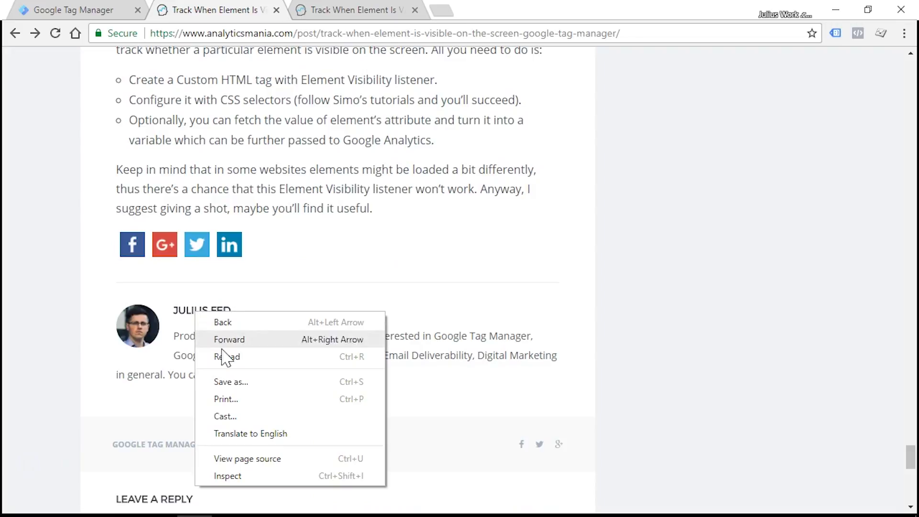
click(229, 476)
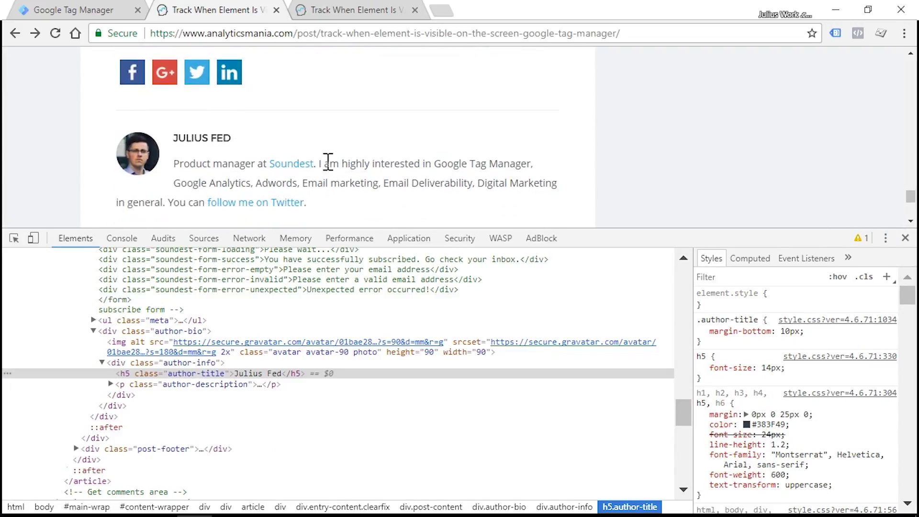
mouse_move(144, 376)
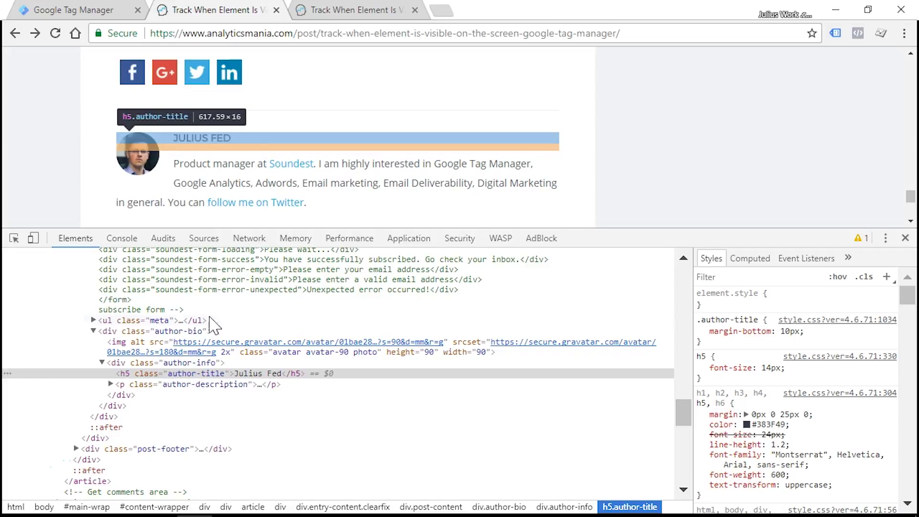
Replace the line 112 CSS selector placeholder with h5.author-title
click(72, 11)
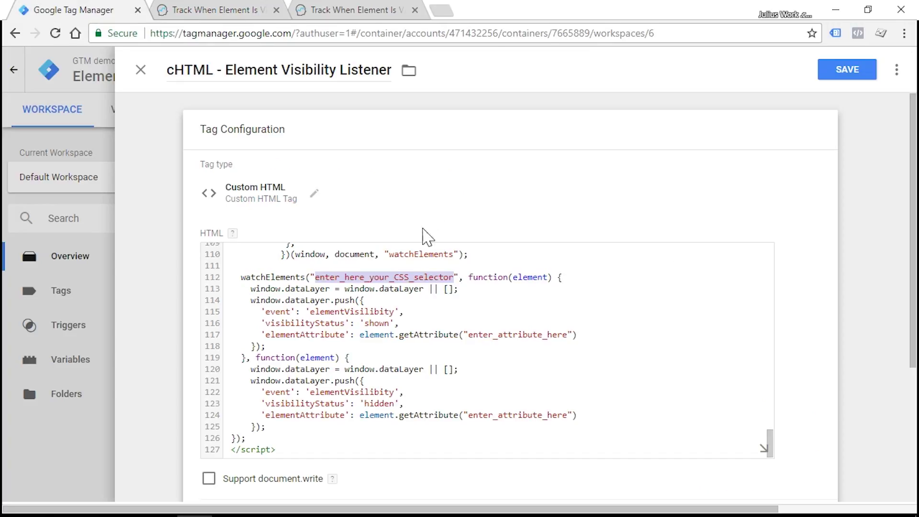
drag(314, 276, 458, 277)
key(BackSpace)
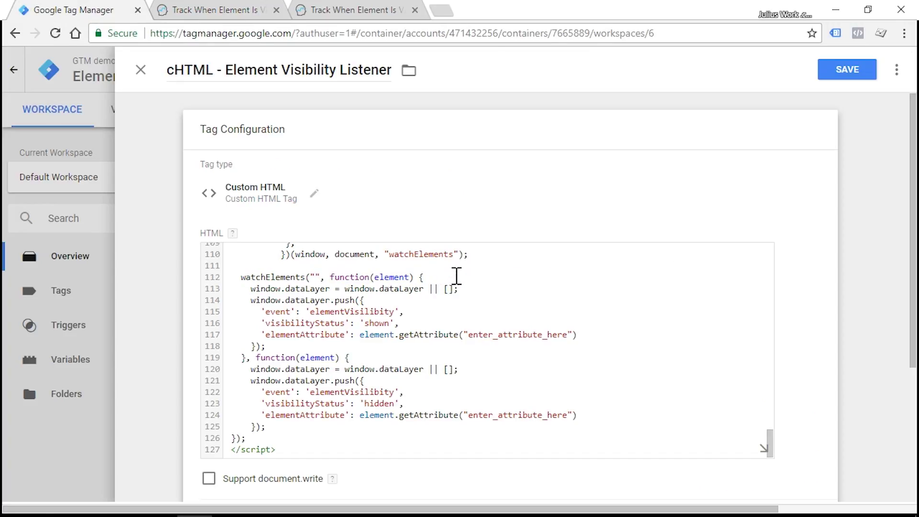
text(h5.a)
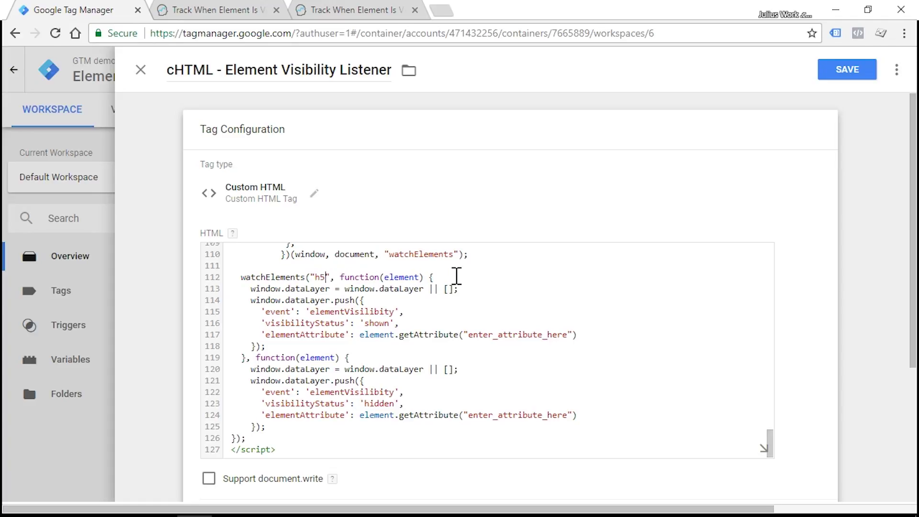
text(uthor)
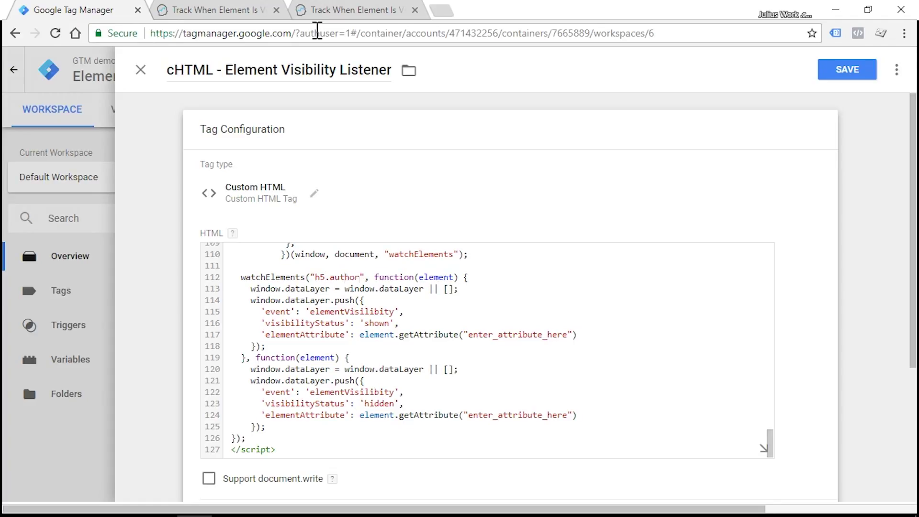
text(-title)
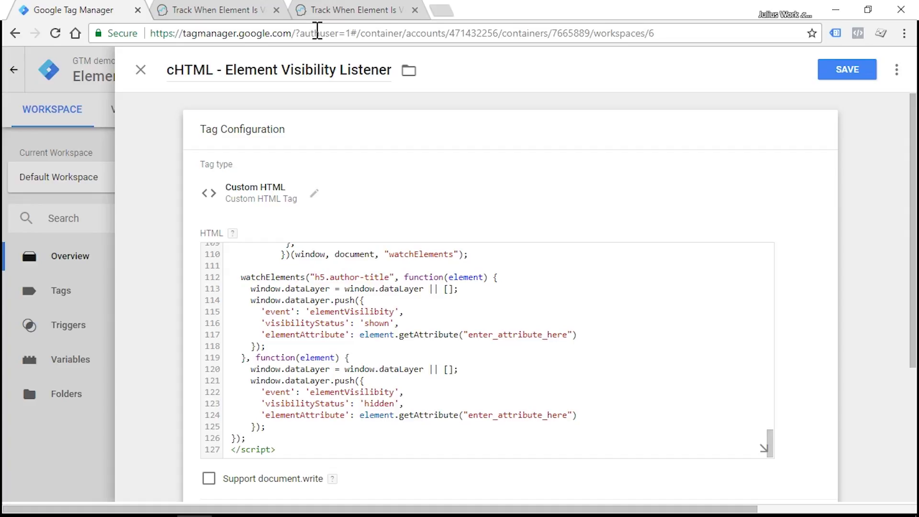
click(211, 10)
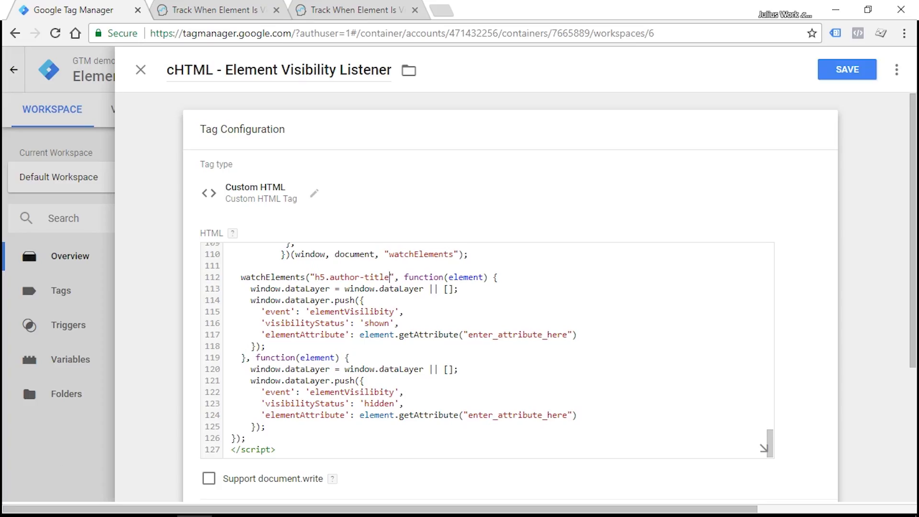
Prefix the line 112 selector with 'div.author-info >' before h5.author-title
click(81, 10)
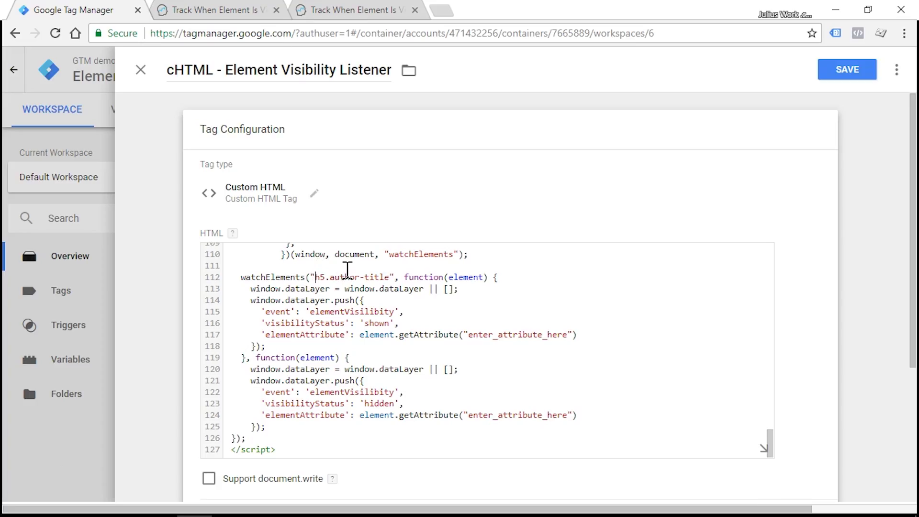
text(div)
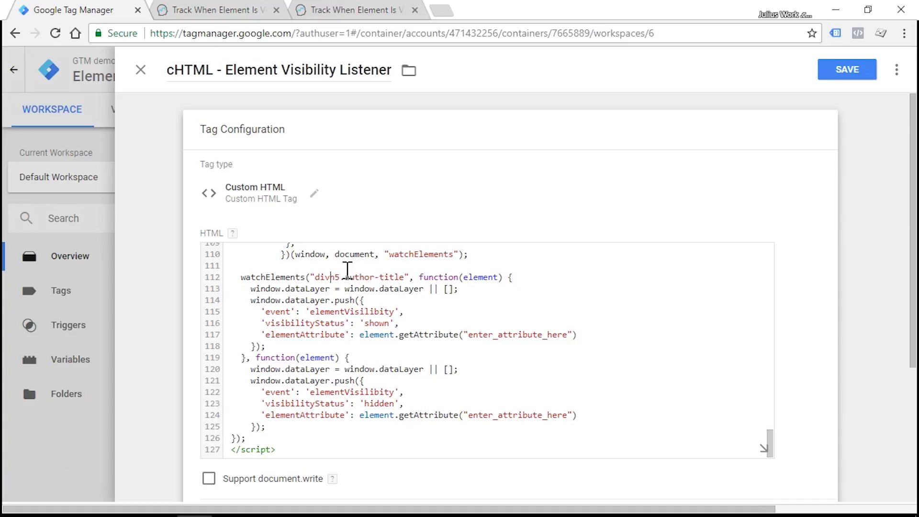
text(.)
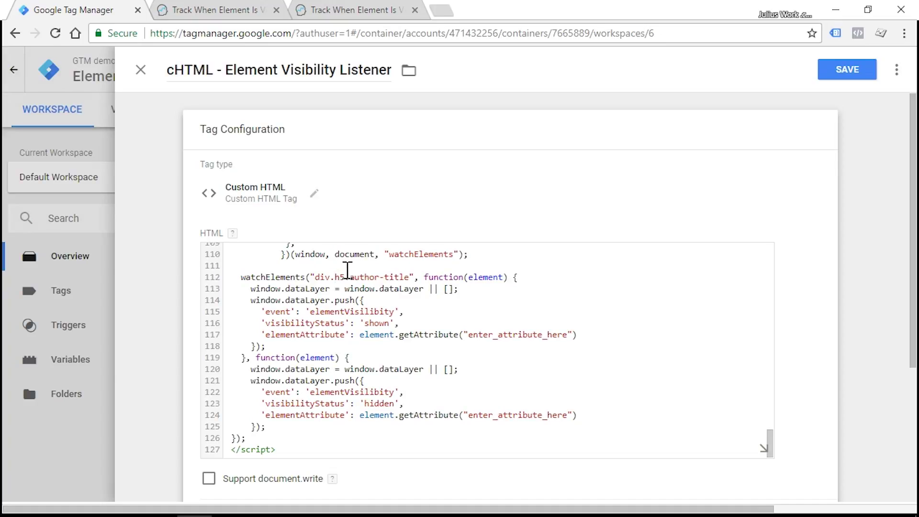
text(author-)
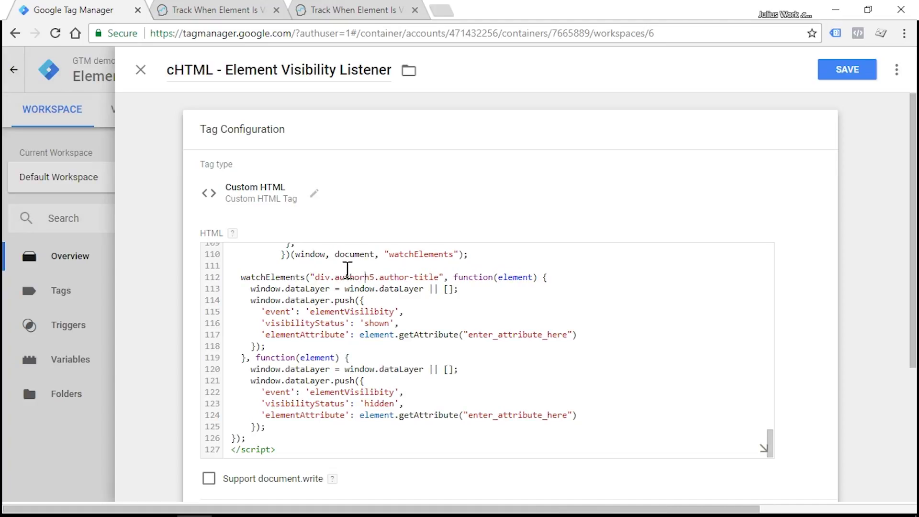
text(info)
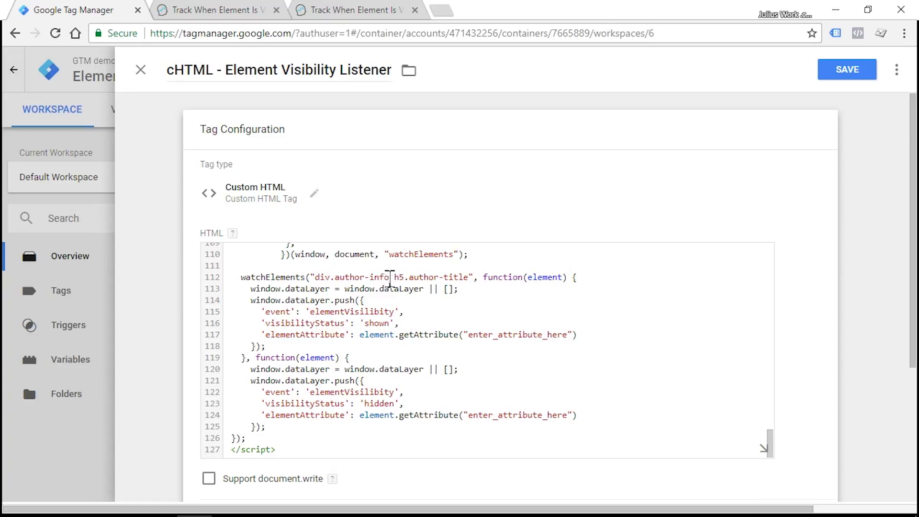
text(>)
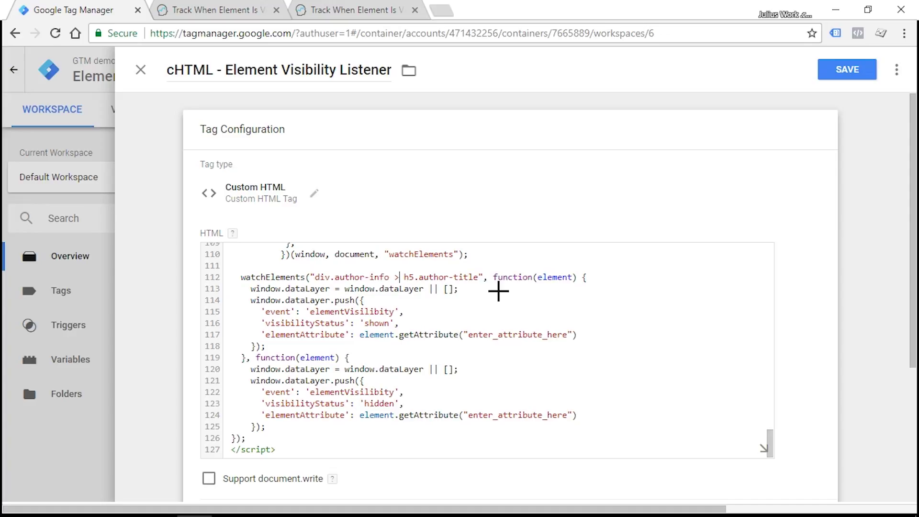
Delete the elementAttribute lines from both the shown and hidden branches
double_click(396, 323)
drag(580, 335, 208, 332)
key(BackSpace)
key(BackSpace)
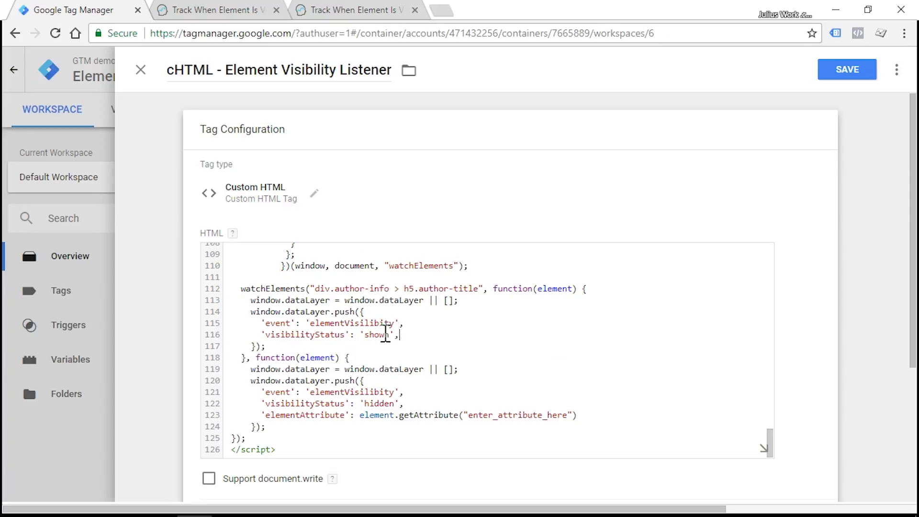
click(401, 404)
shift+click(577, 415)
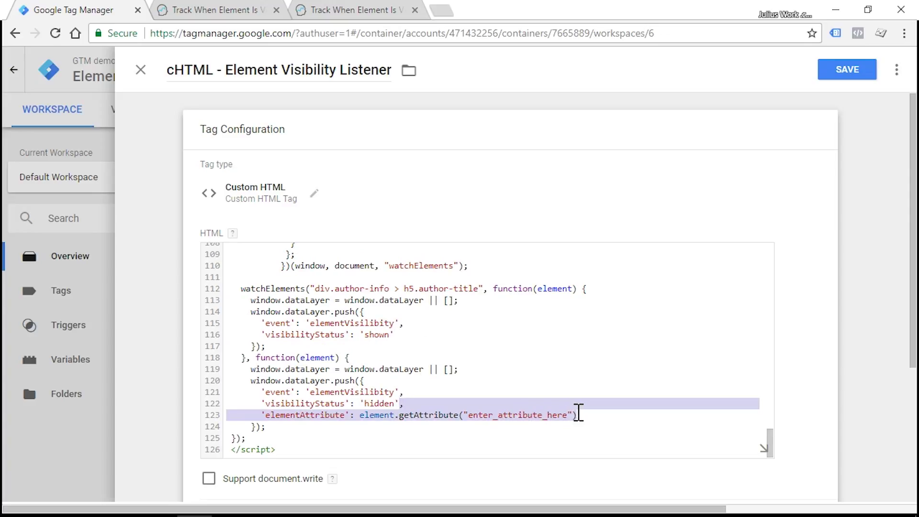
key(BackSpace)
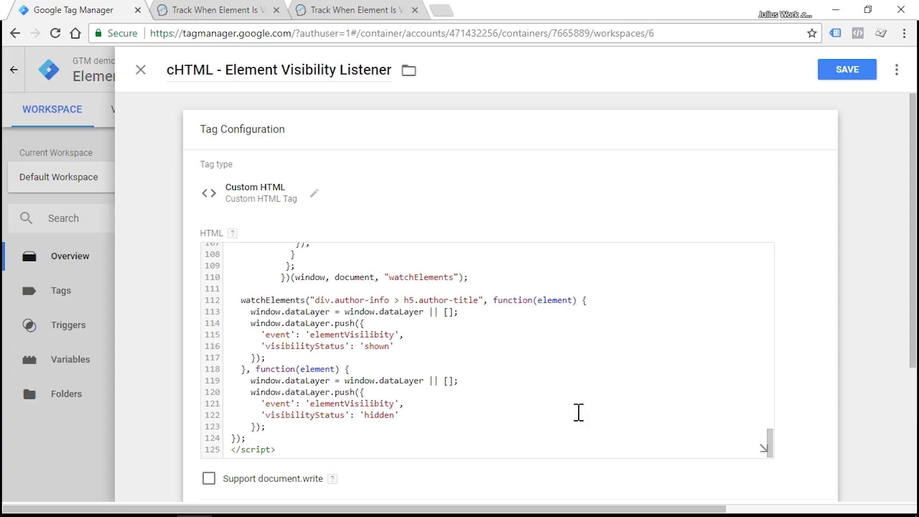
Undo the deletions to restore both elementAttribute lines, then view the article's heading markup
key(ctrl+z)
key(ctrl+z)
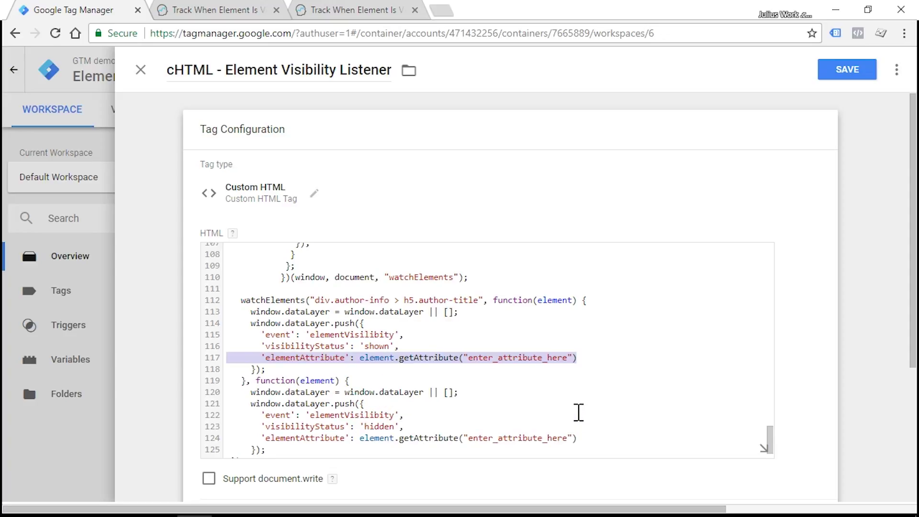
click(605, 363)
scroll(594, 354, down, 1)
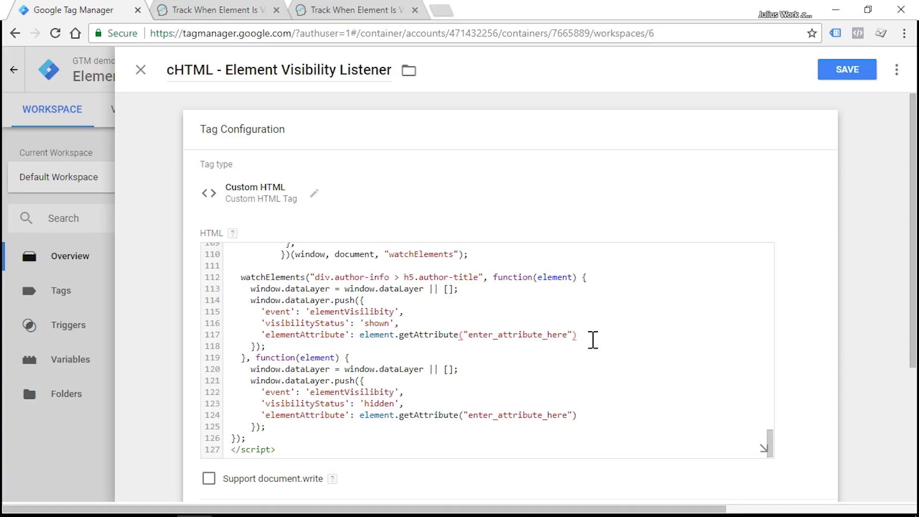
click(216, 9)
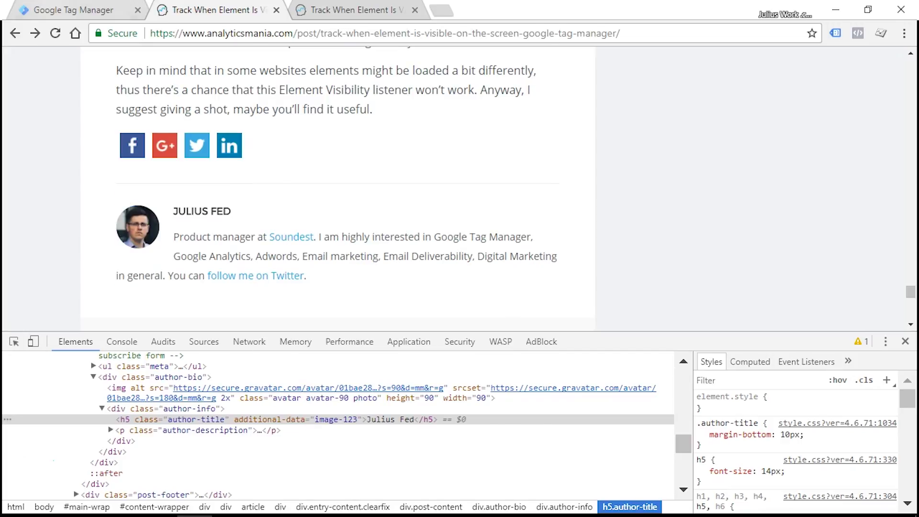
Replace the enter_attribute_here placeholders on lines 117 and 124 with additional-data
click(67, 10)
drag(470, 337, 568, 337)
text(additional)
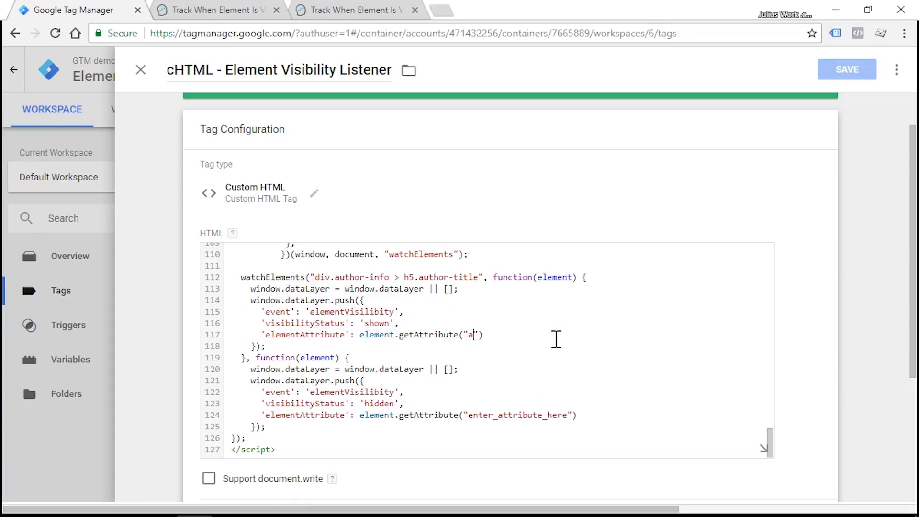
text(-data)
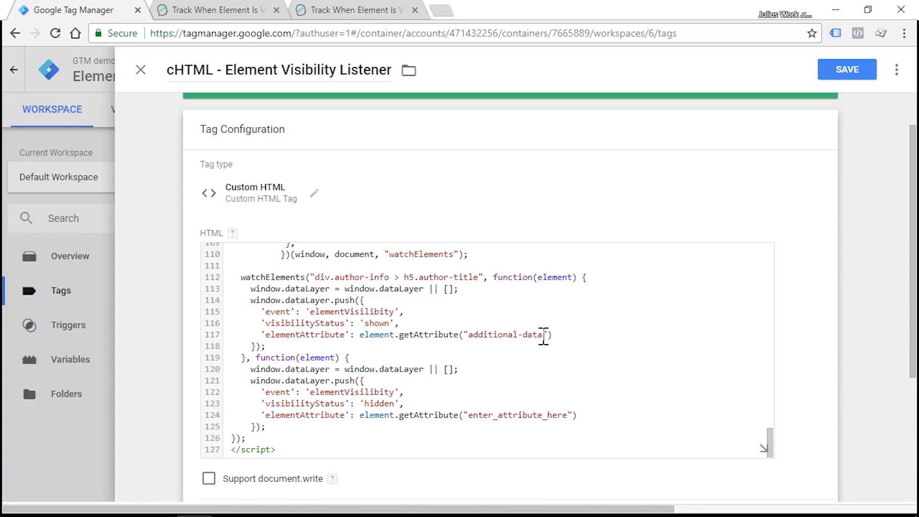
drag(544, 335, 469, 336)
key(ctrl+c)
click(471, 415)
drag(470, 416, 568, 417)
key(ctrl+v)
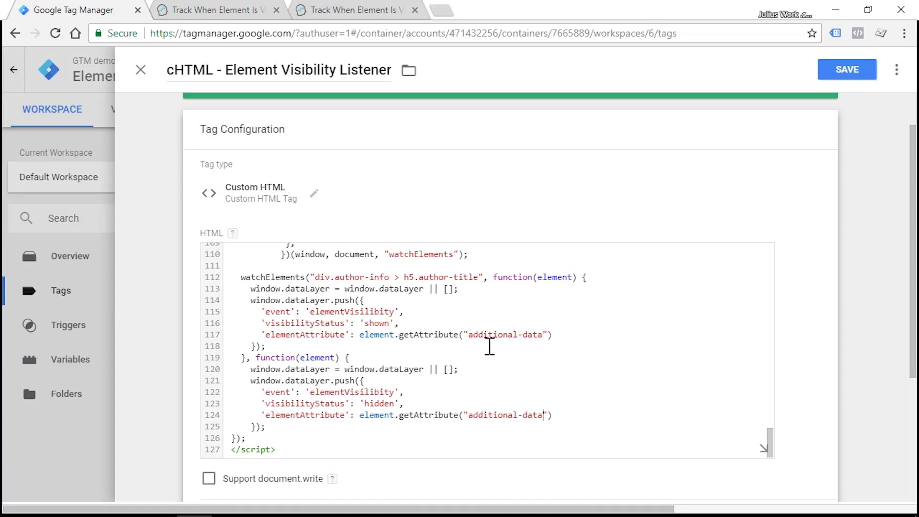
Compare the edited code with the heading's additional-data attribute in the article
click(216, 9)
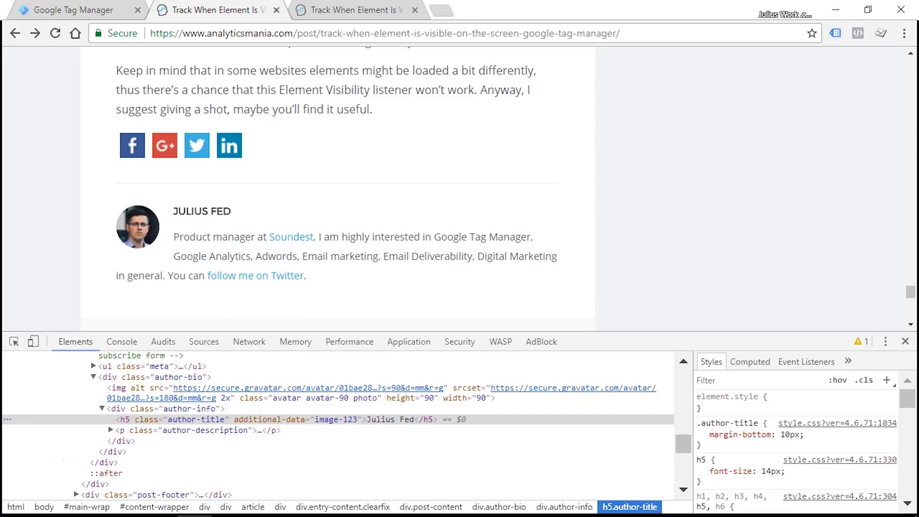
key(ctrl+1)
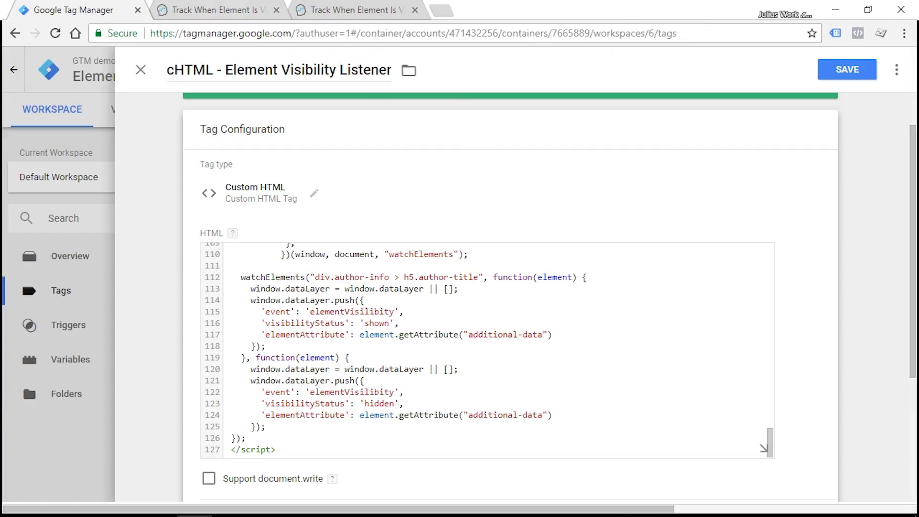
key(ctrl+2)
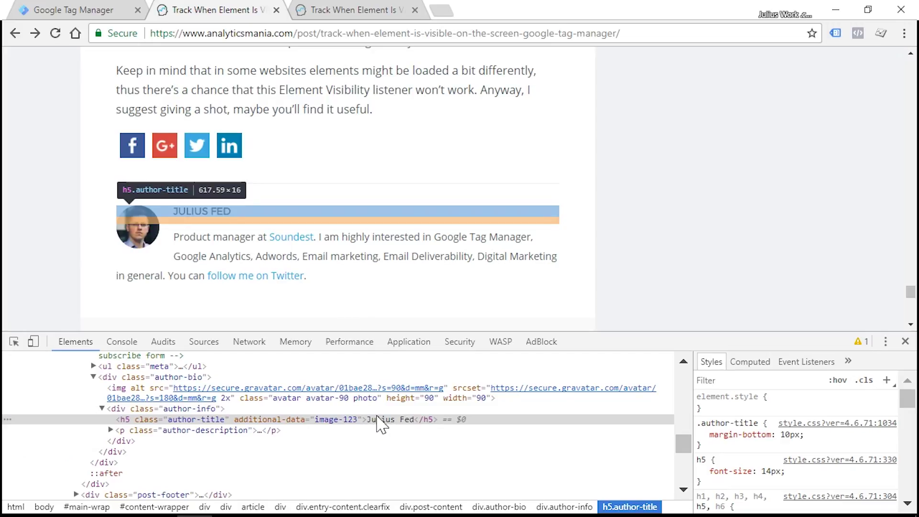
Replace getAttribute("additional-data") with element.innerText on lines 117 and 124 of the listener code
key(ctrl+1)
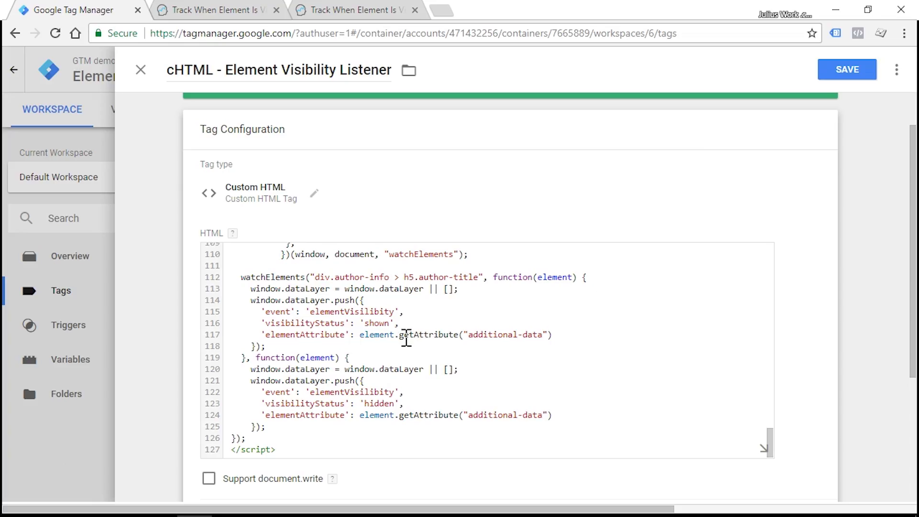
drag(400, 335, 553, 335)
key(BackSpace)
text(innerTex)
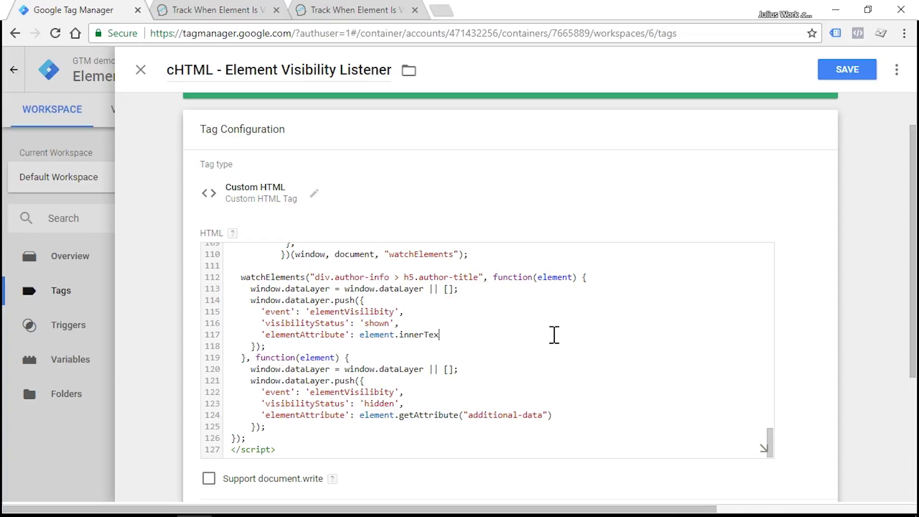
drag(444, 335, 361, 335)
key(ctrl+c)
drag(361, 415, 553, 416)
key(ctrl+v)
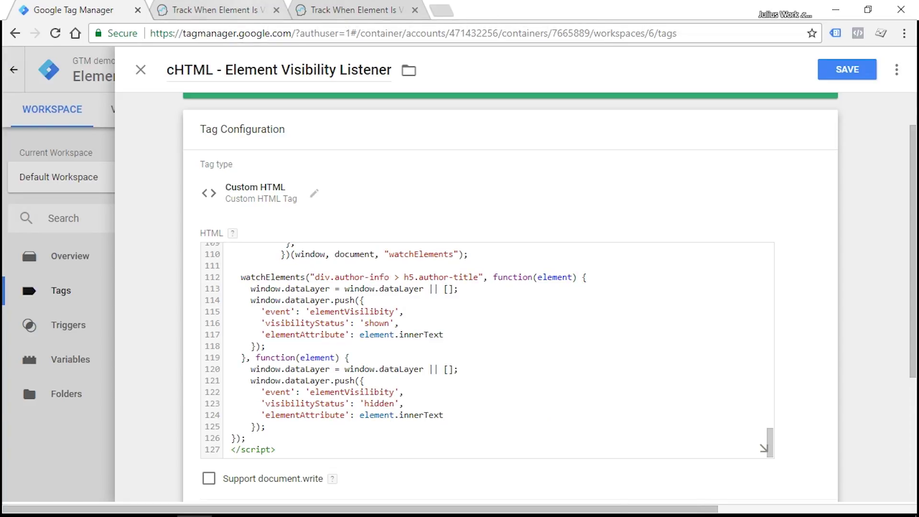
click(244, 9)
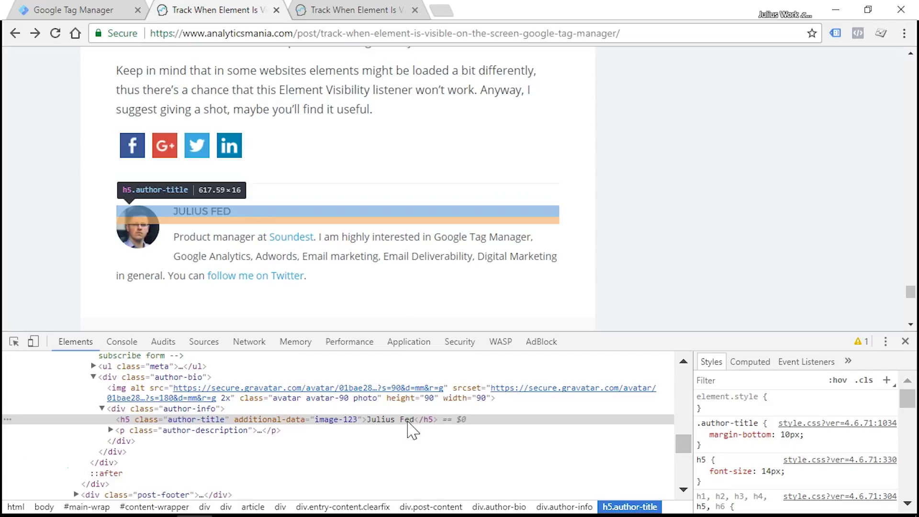
key(ctrl+1)
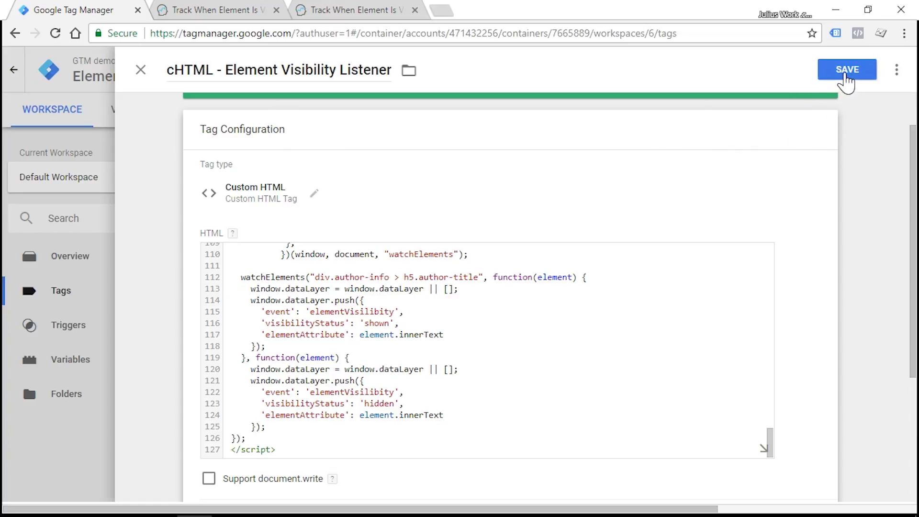
Save the listener tag, preview the workspace on the reloaded article, and show DOM Ready's fired tags
click(846, 73)
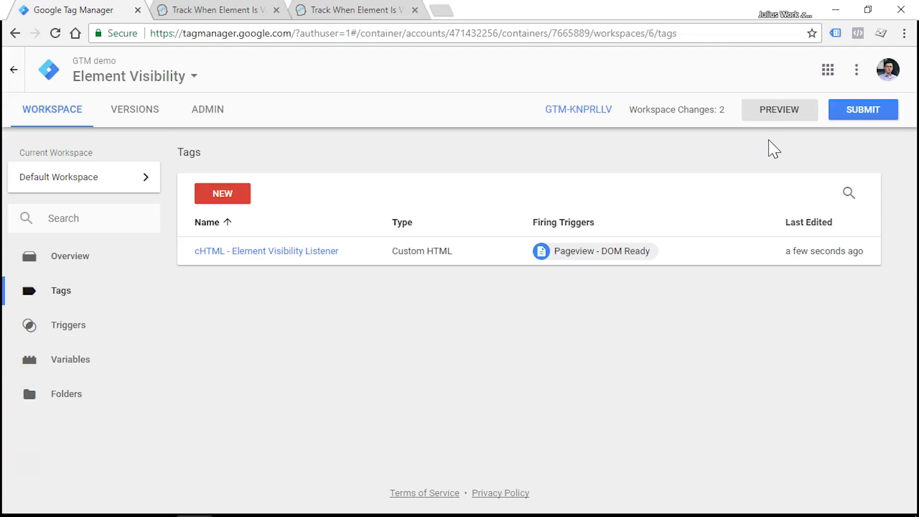
click(780, 113)
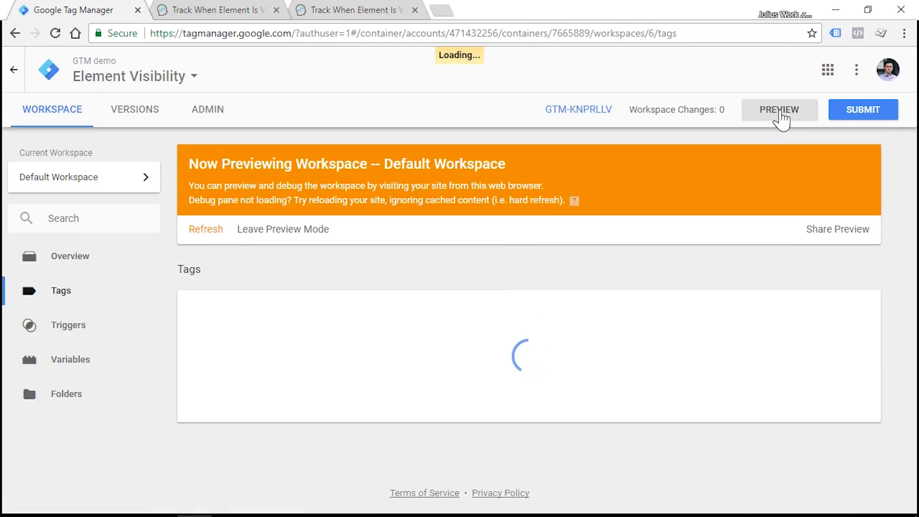
click(215, 10)
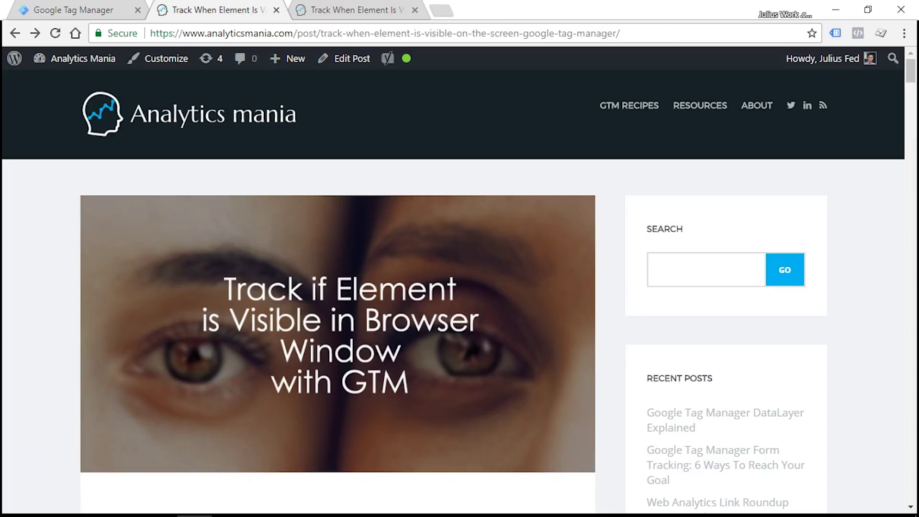
key(F5)
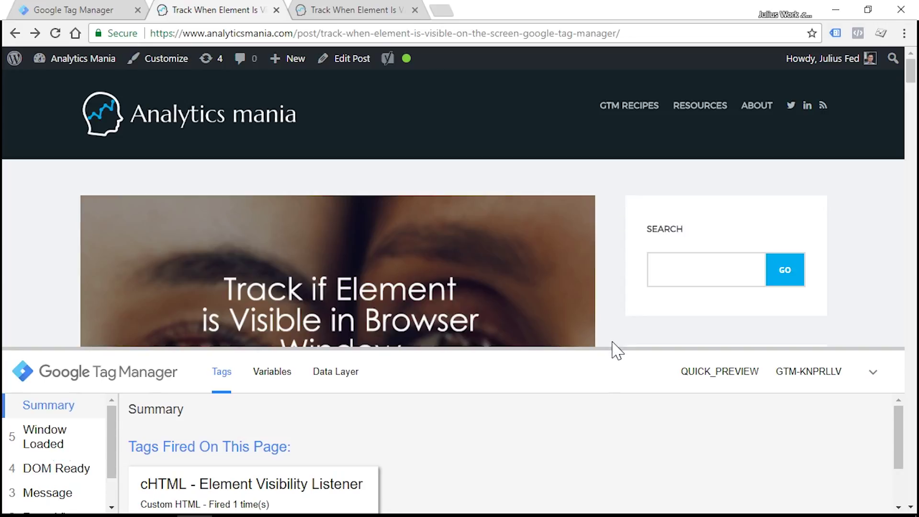
drag(619, 348, 619, 294)
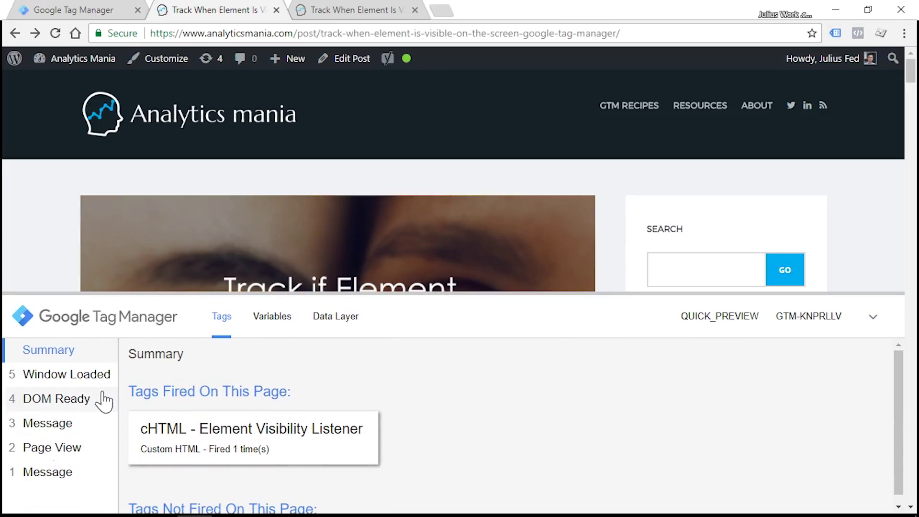
click(57, 402)
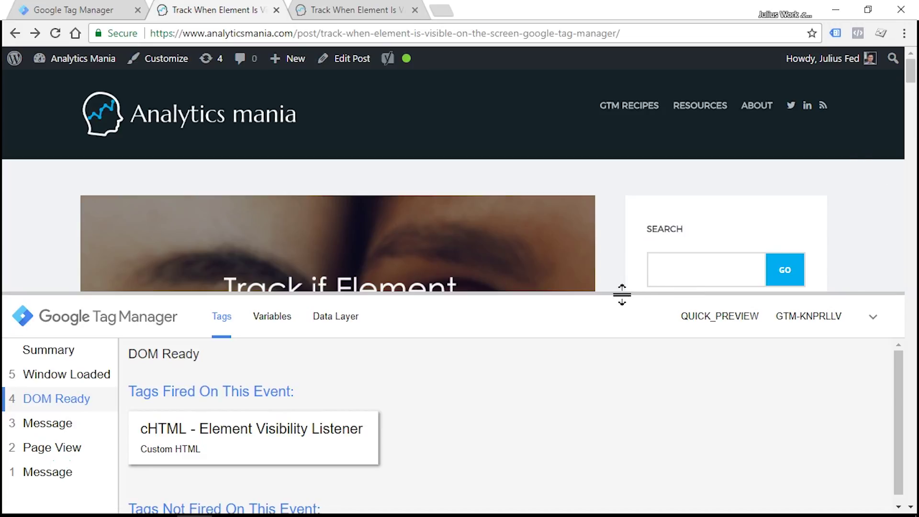
Scroll to the author box and show the elementVisibility event's data layer, with visibilityStatus 'shown'
drag(622, 295, 623, 354)
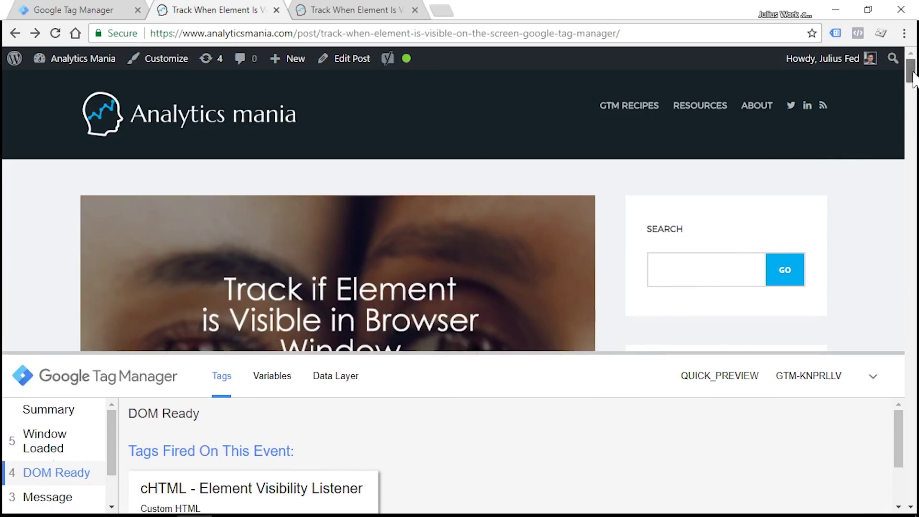
drag(913, 76, 911, 479)
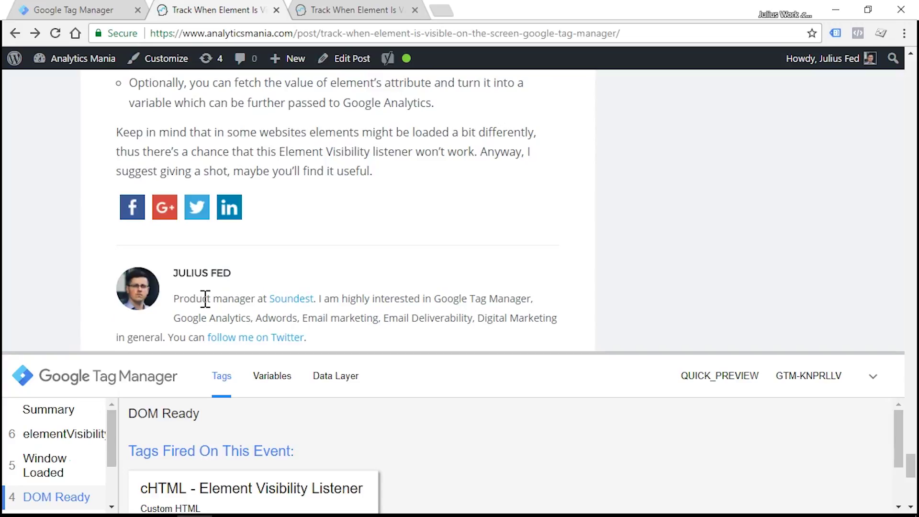
click(60, 436)
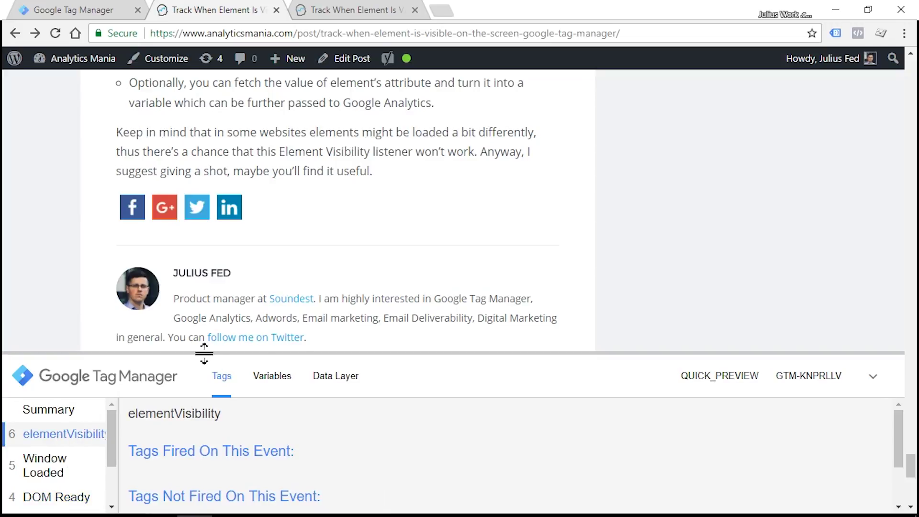
drag(204, 354, 204, 274)
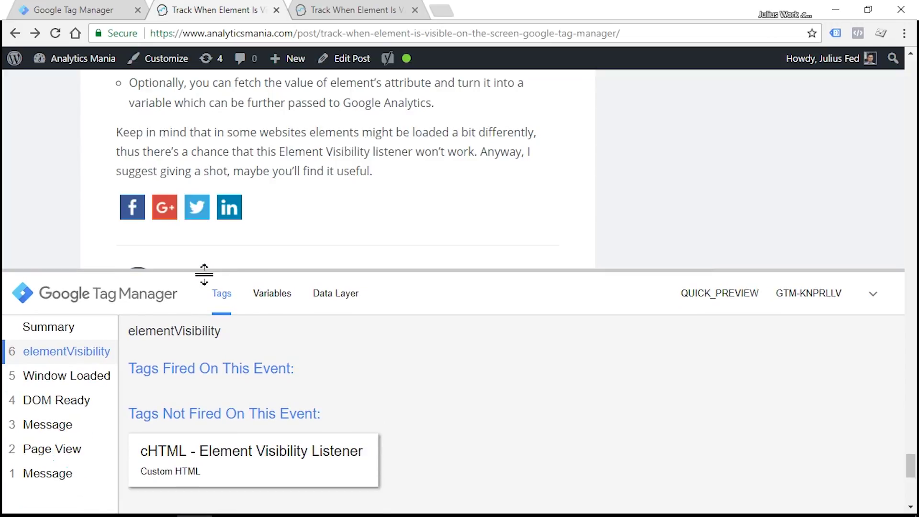
click(338, 301)
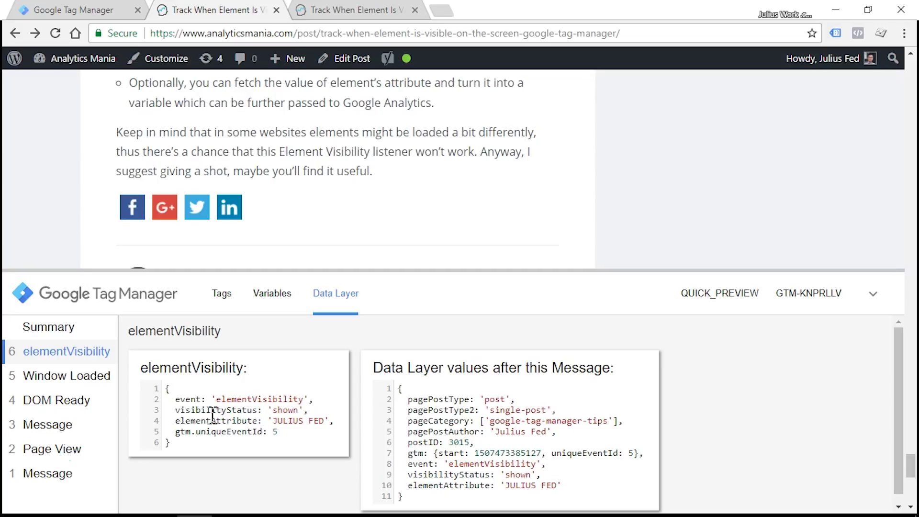
Check the event's Variables and Data Layer tabs, then go to the workspace's Variables page
click(272, 294)
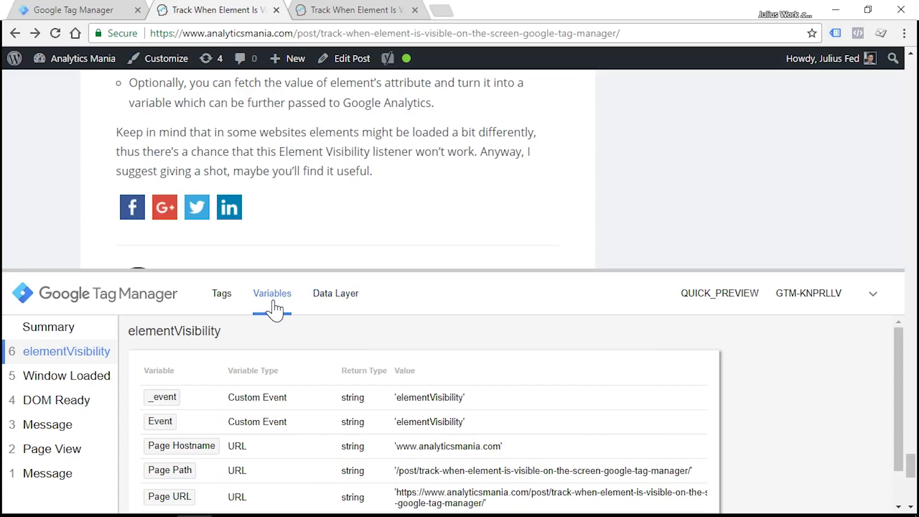
scroll(303, 441, down, 1)
click(338, 299)
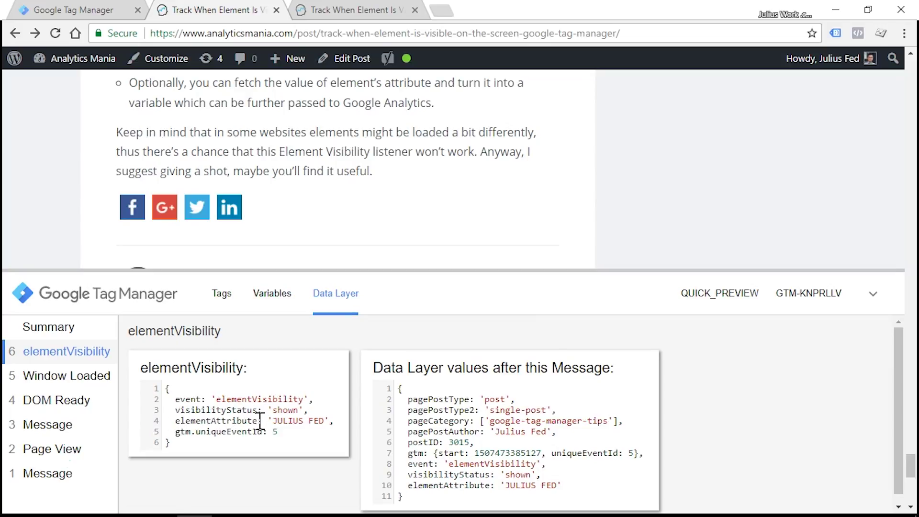
click(72, 10)
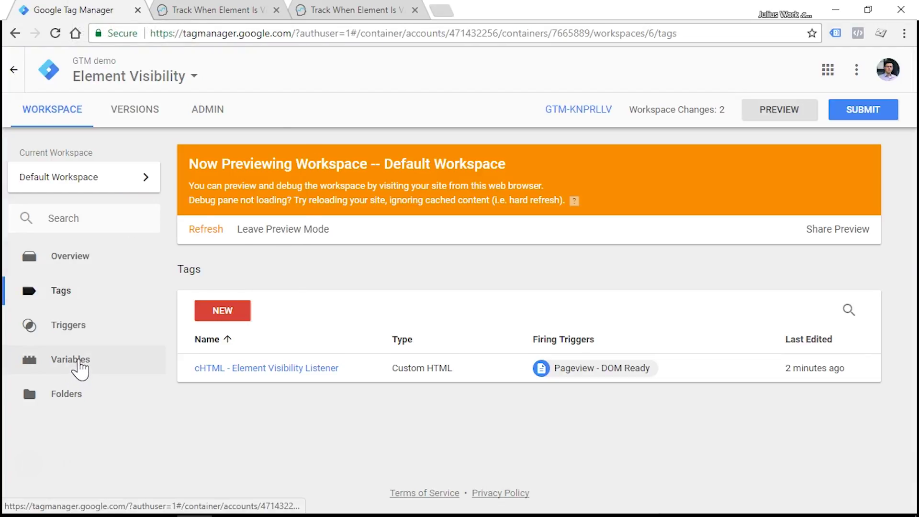
click(79, 366)
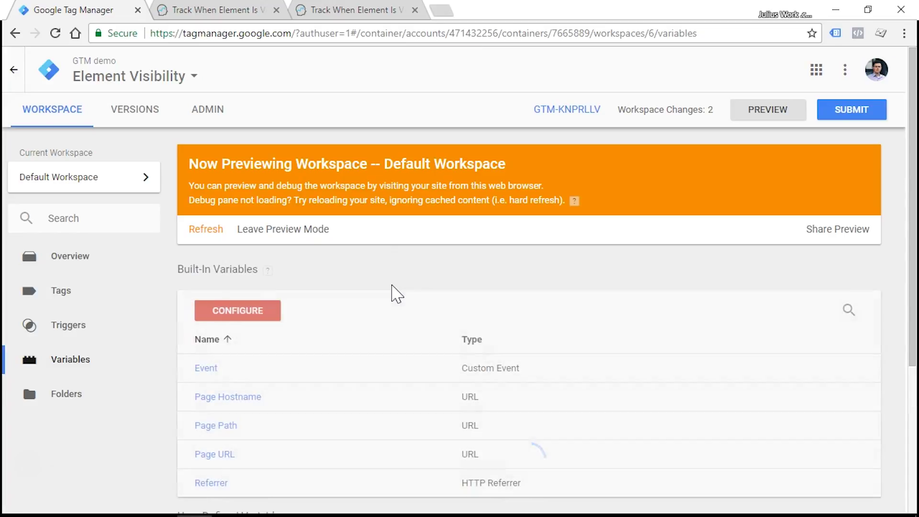
Create a new Data Layer Variable reading the visibilityStatus key
scroll(390, 293, down, 5)
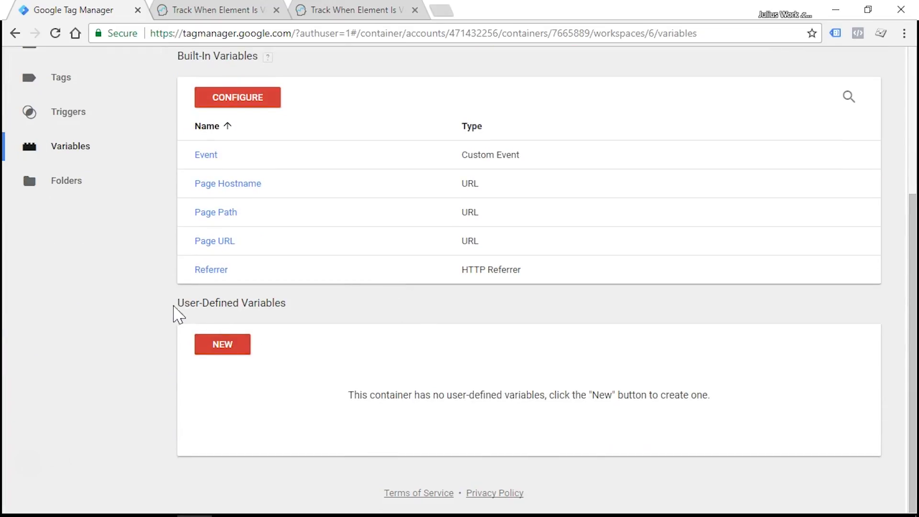
click(226, 353)
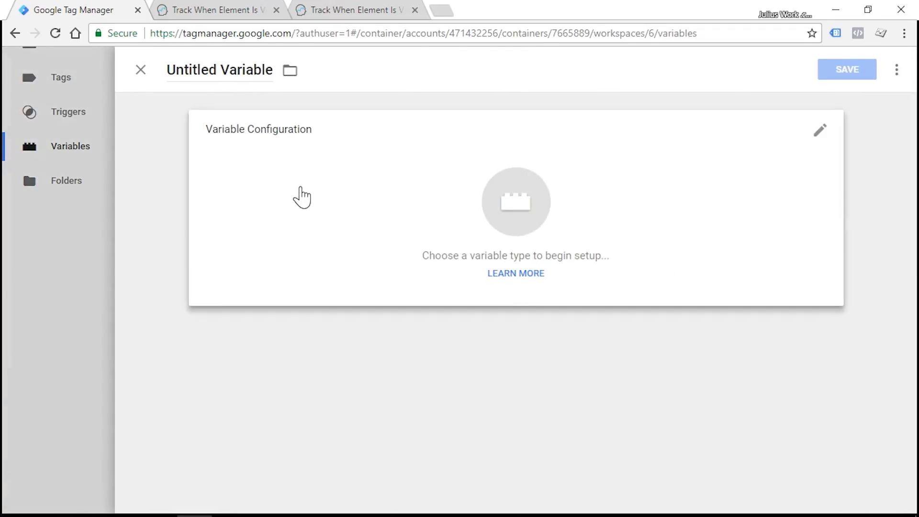
click(298, 195)
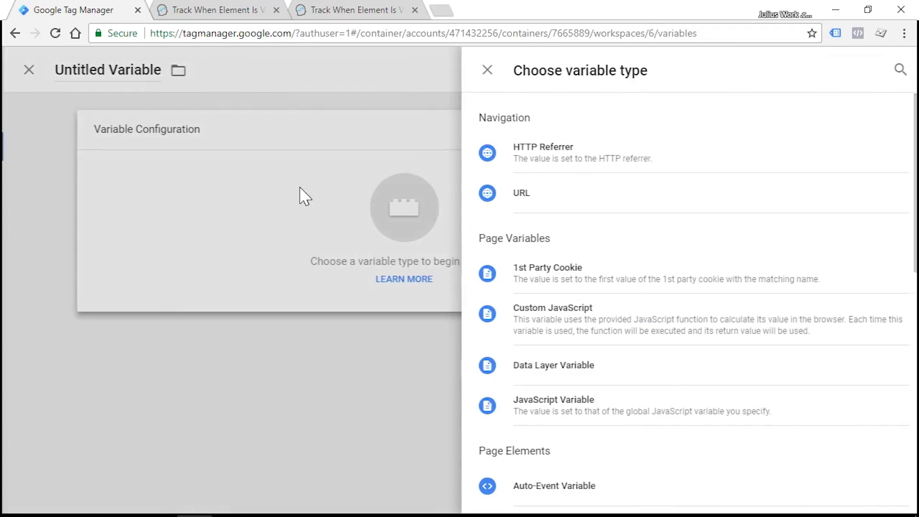
click(561, 373)
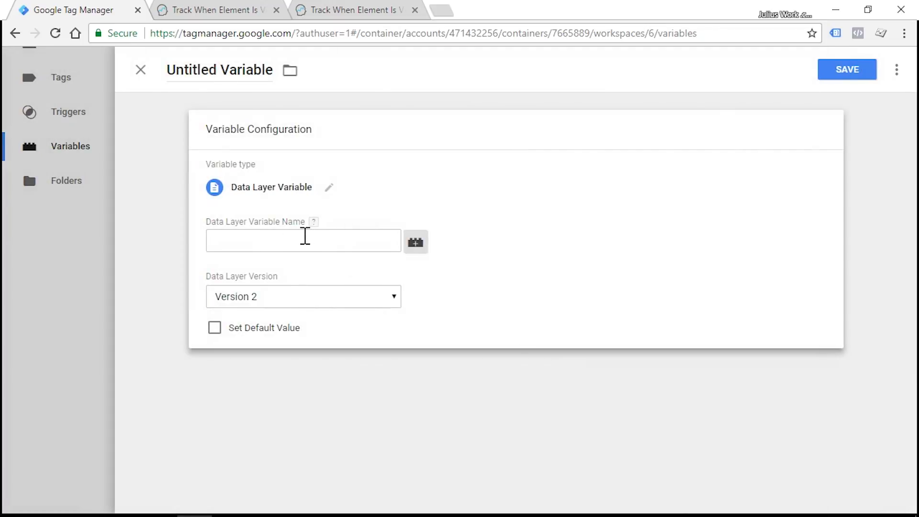
click(305, 235)
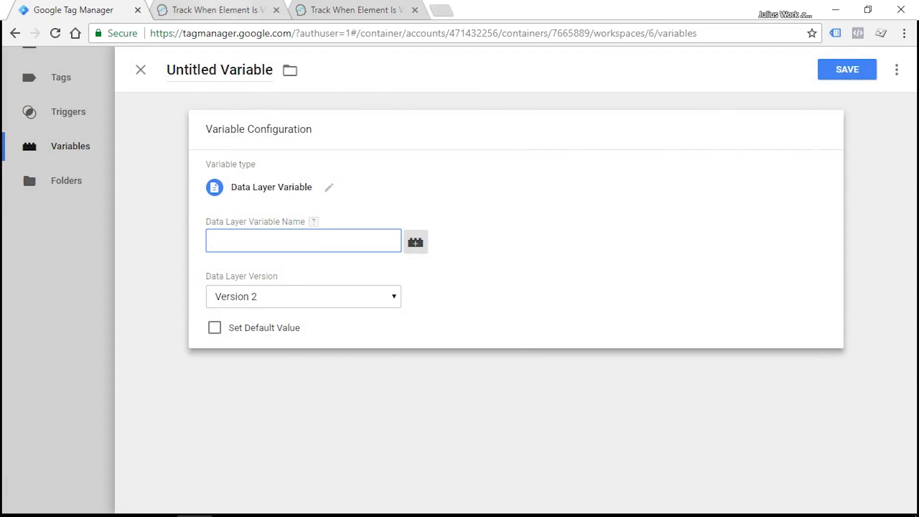
click(221, 9)
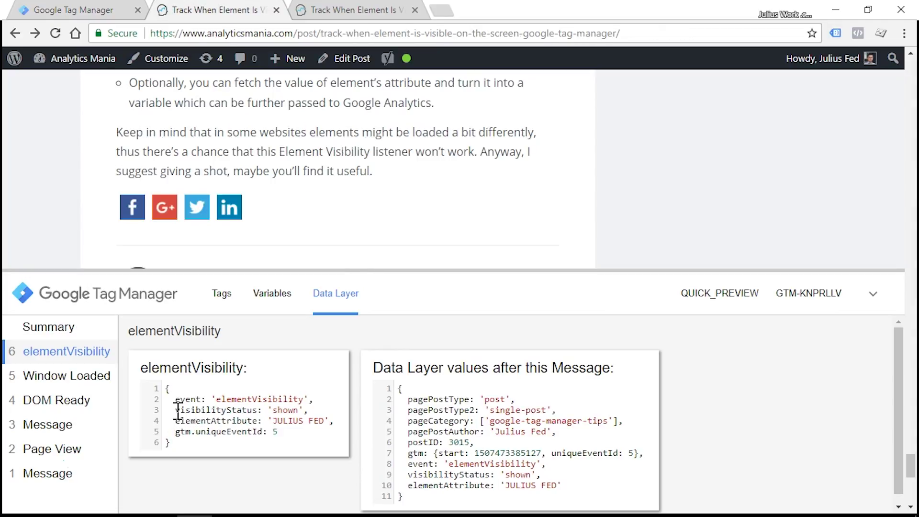
click(110, 10)
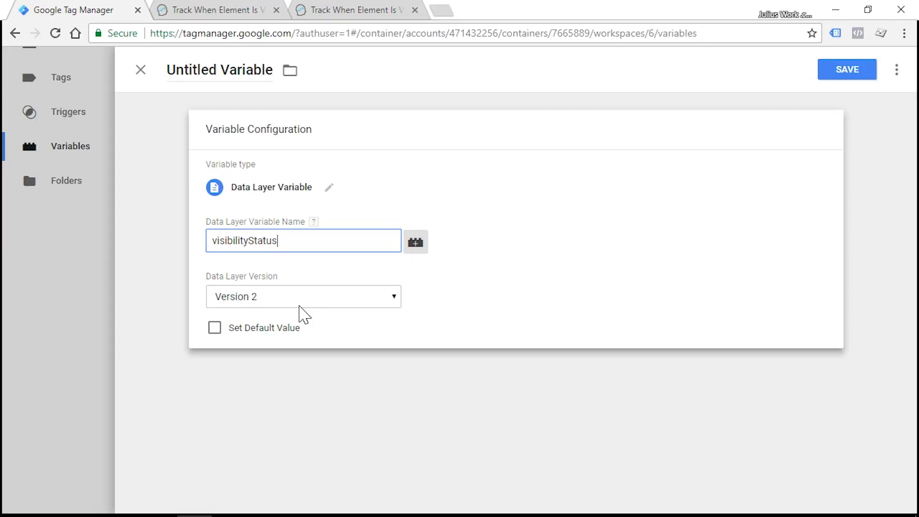
click(256, 242)
Title the new variable 'dlv - visibilityStatus'
click(218, 77)
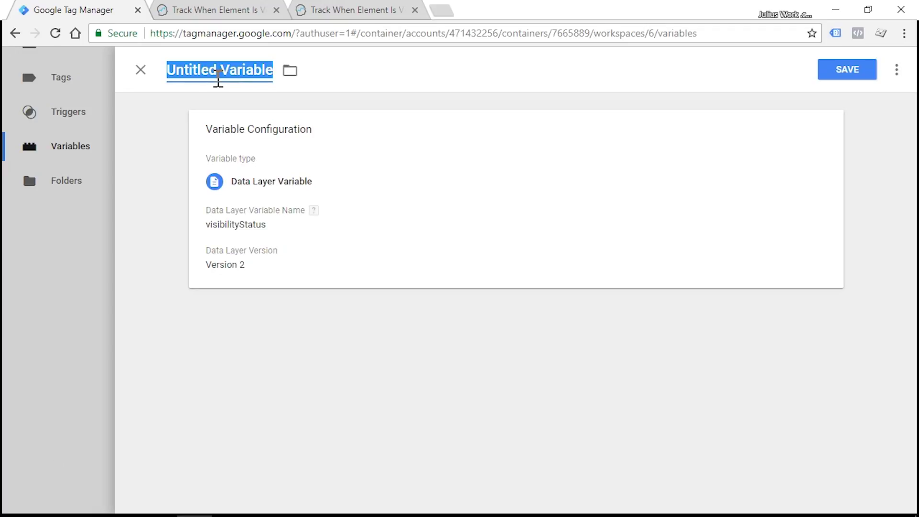
text(dlv -)
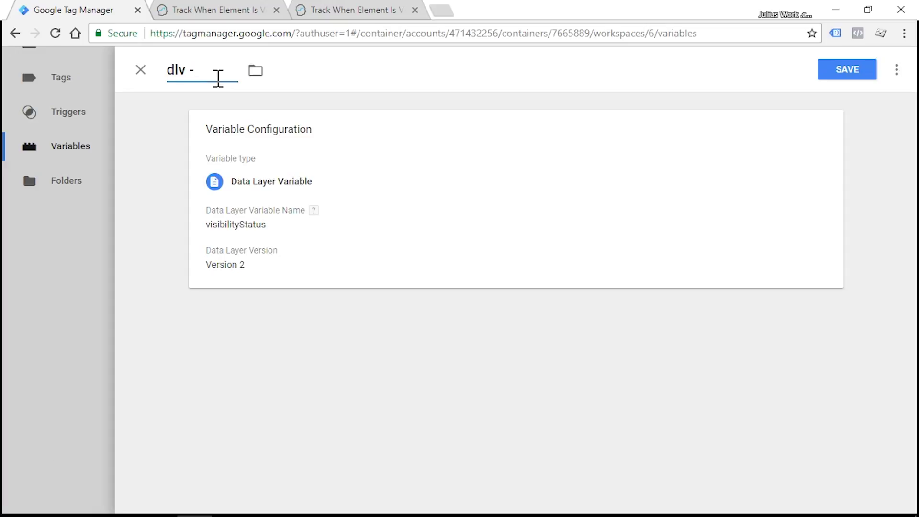
text(visibilityStatus)
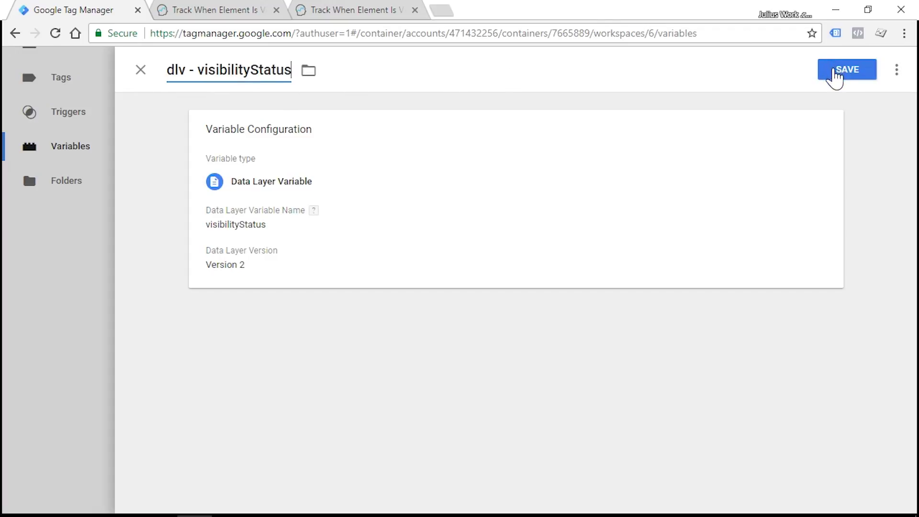
Save the dlv - visibilityStatus variable and recheck the article's data layer key names
click(838, 74)
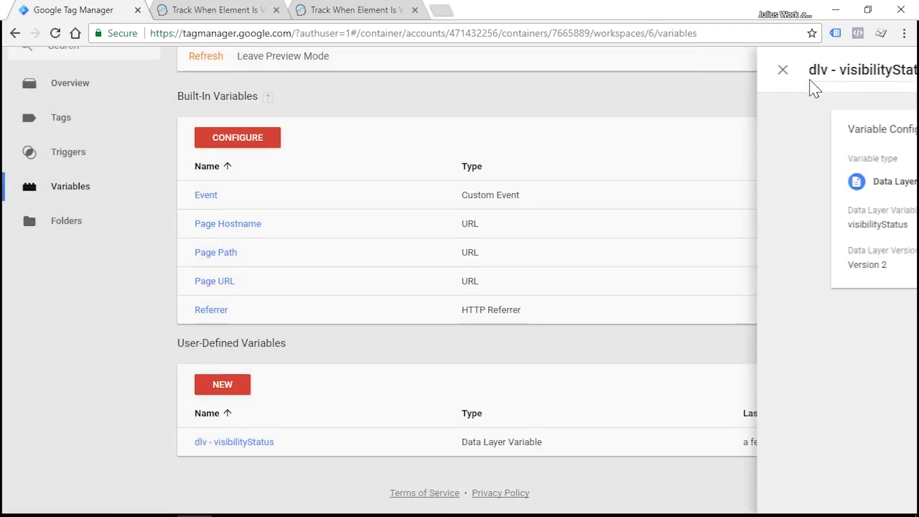
click(218, 10)
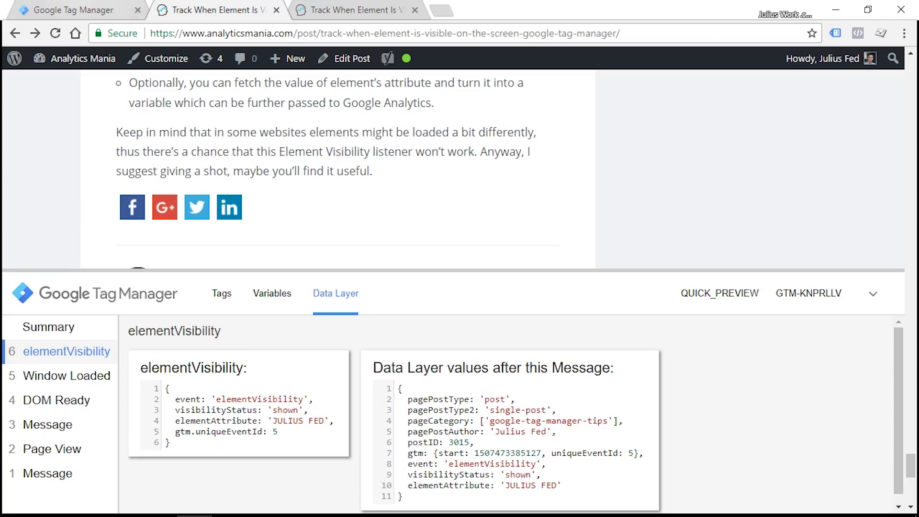
key(ctrl+1)
Create and save Data Layer Variable 'dlv - elementAttribute' reading the elementAttribute key
click(234, 390)
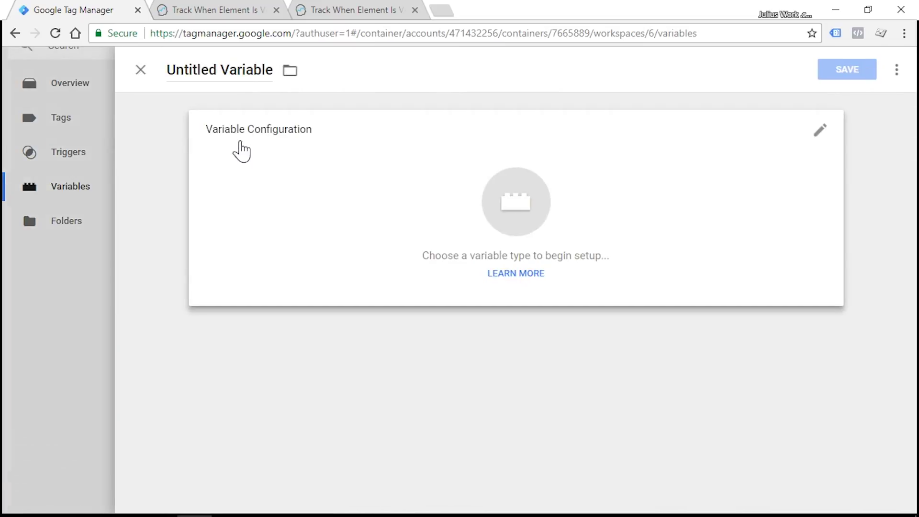
click(218, 71)
text(dlv)
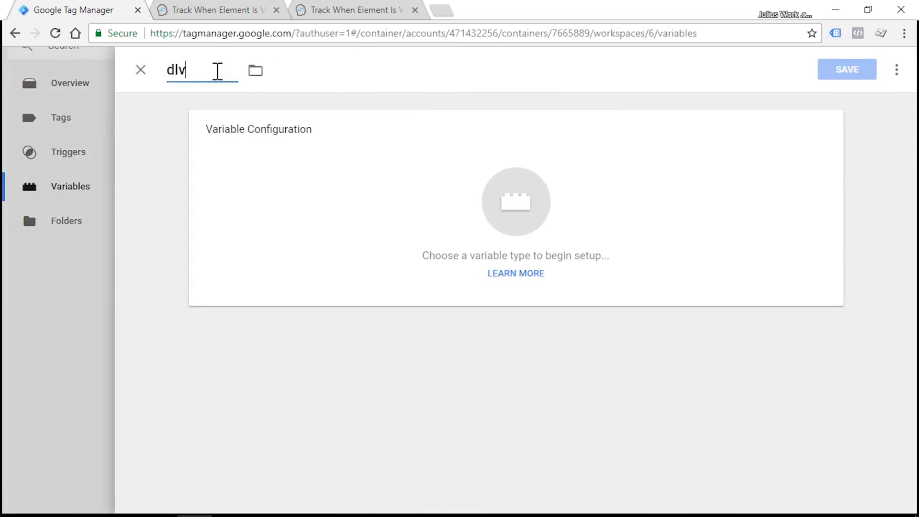
text( - element)
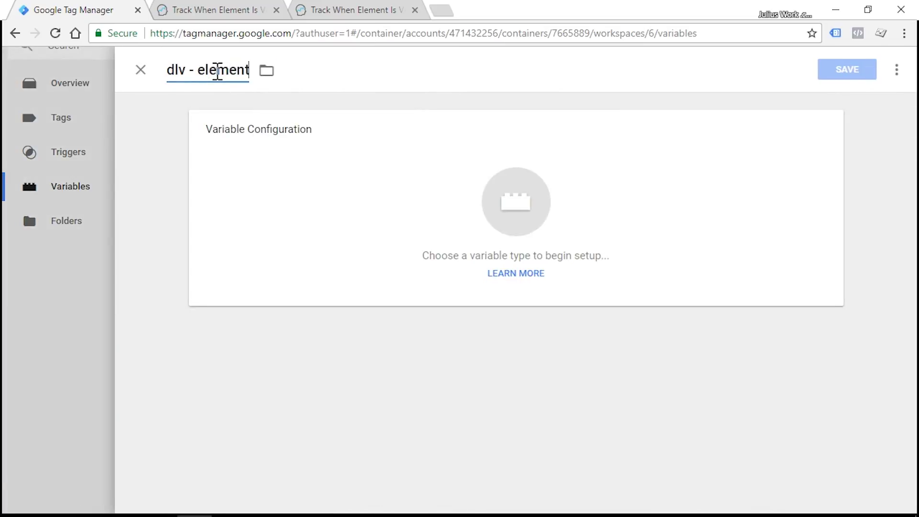
text(Attribute)
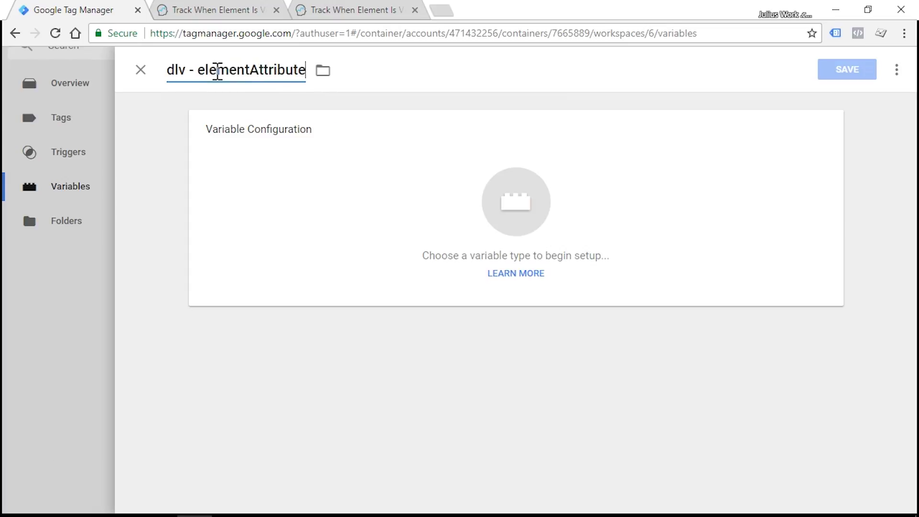
click(288, 225)
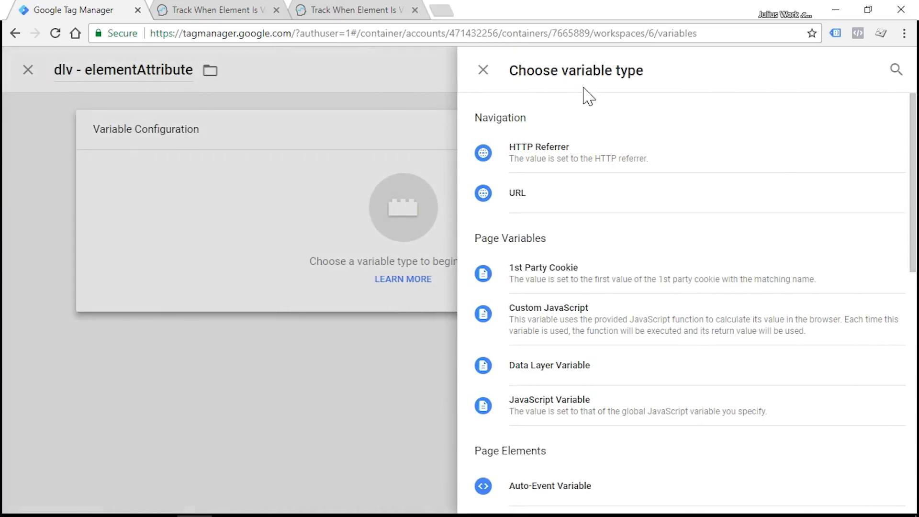
click(580, 366)
click(256, 240)
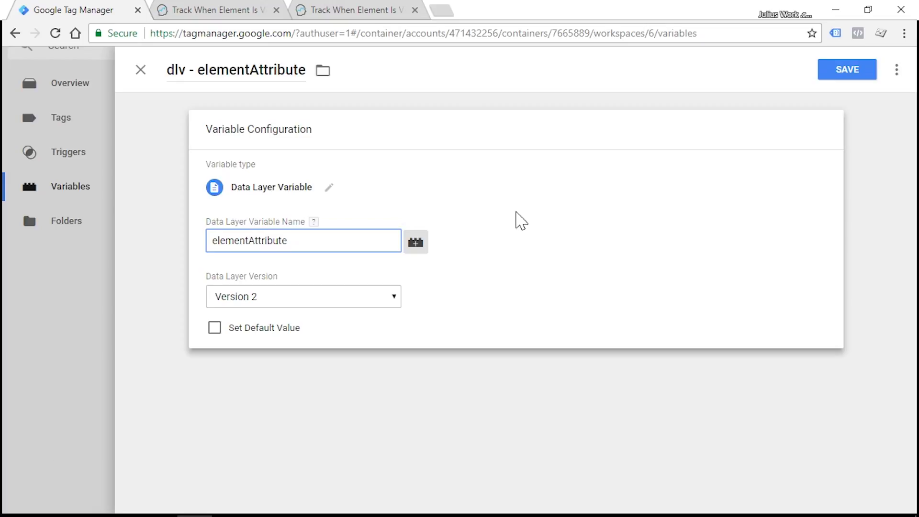
click(849, 73)
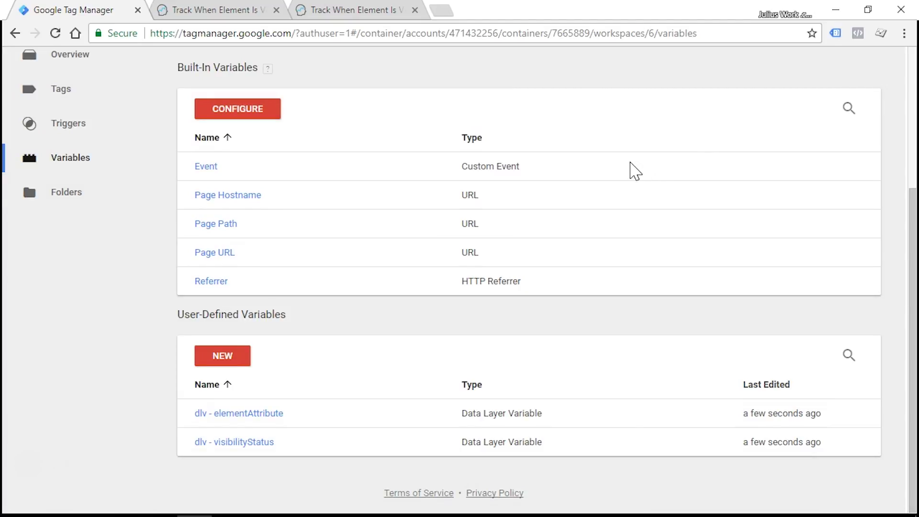
click(214, 10)
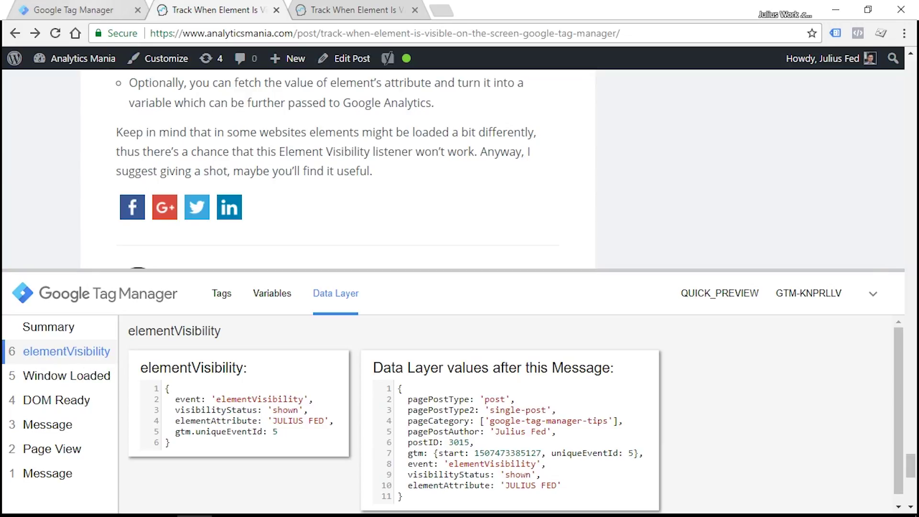
Create a new Custom Event trigger with event name elementVisibility
click(71, 9)
scroll(143, 196, up, 4)
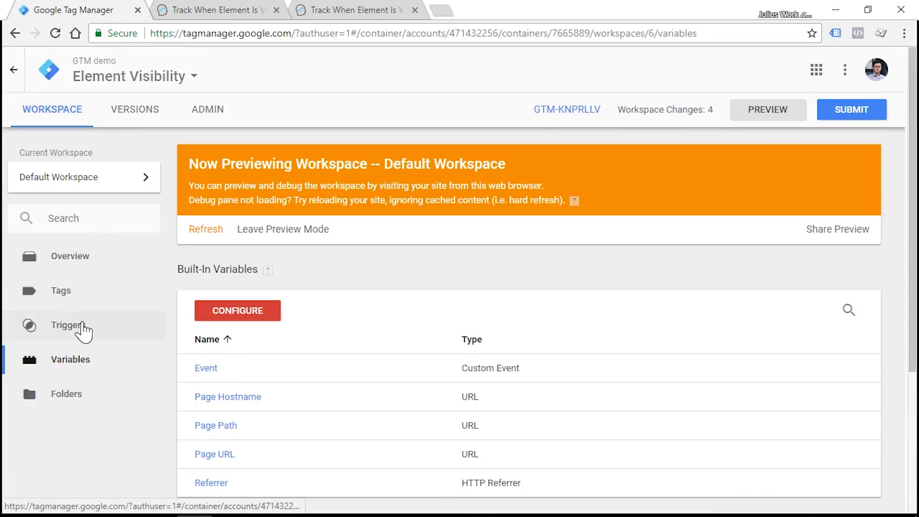
click(80, 327)
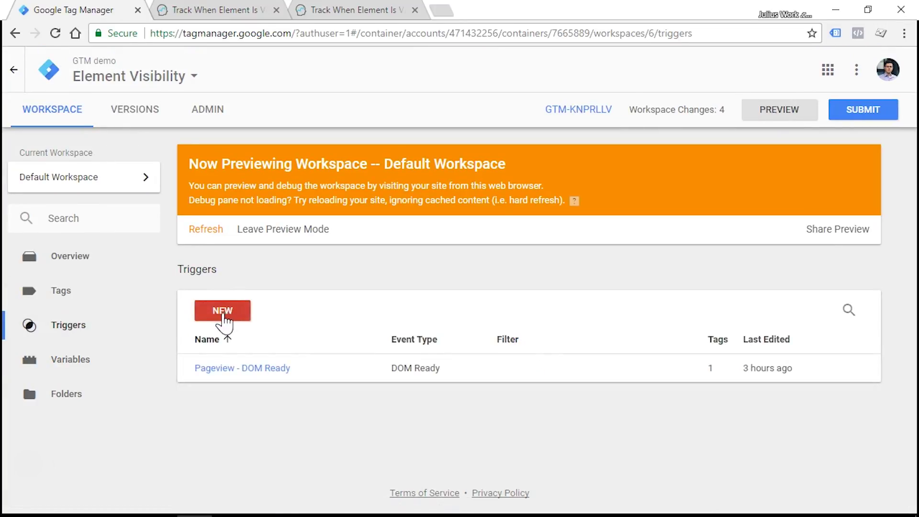
click(224, 316)
click(262, 194)
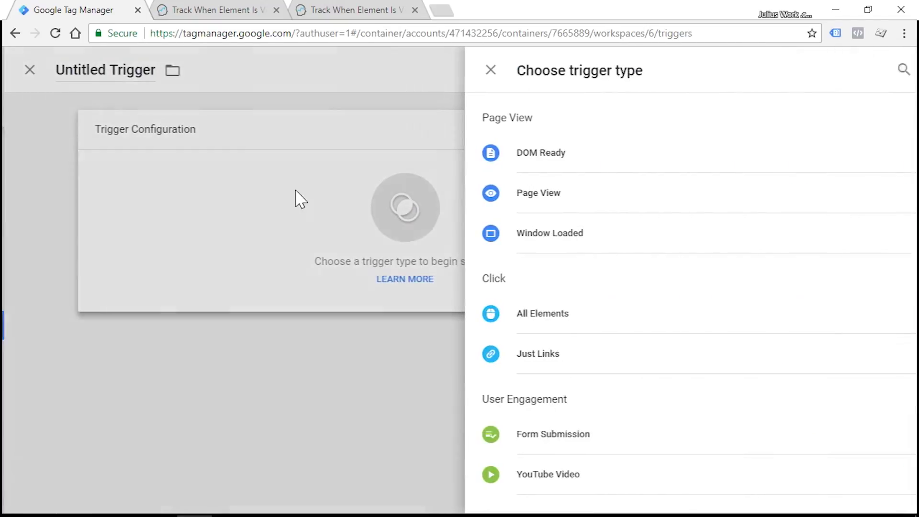
scroll(564, 218, down, 3)
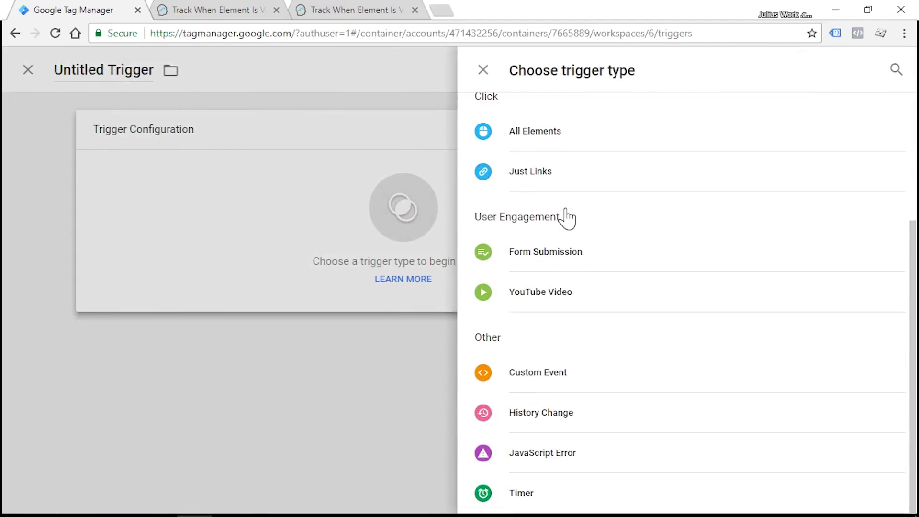
click(539, 374)
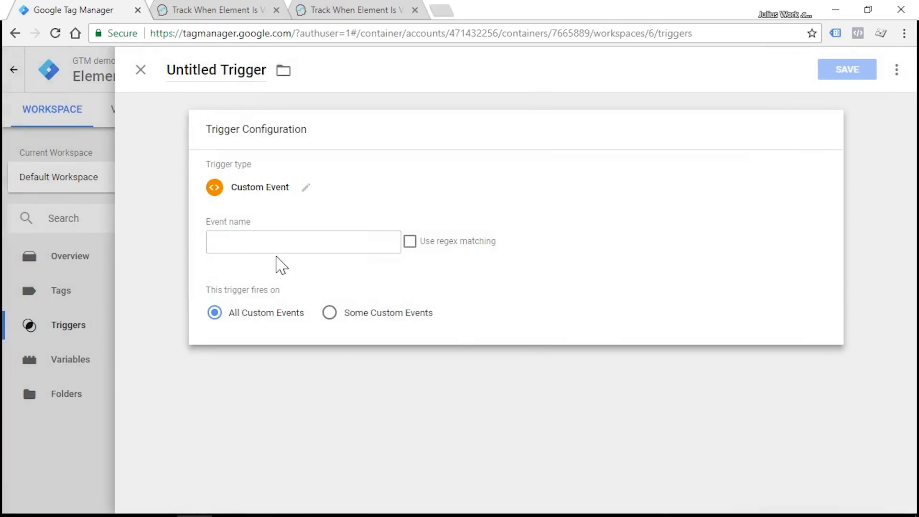
click(297, 239)
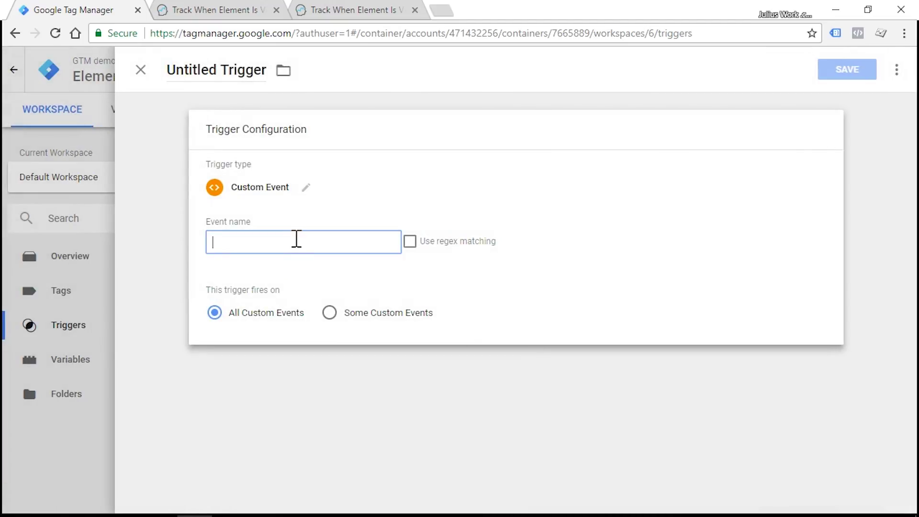
text(elementVisibility)
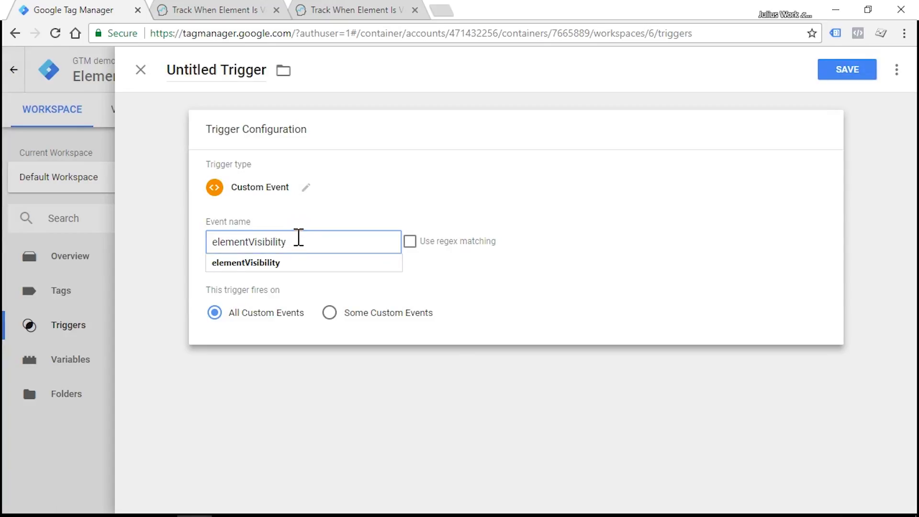
click(322, 222)
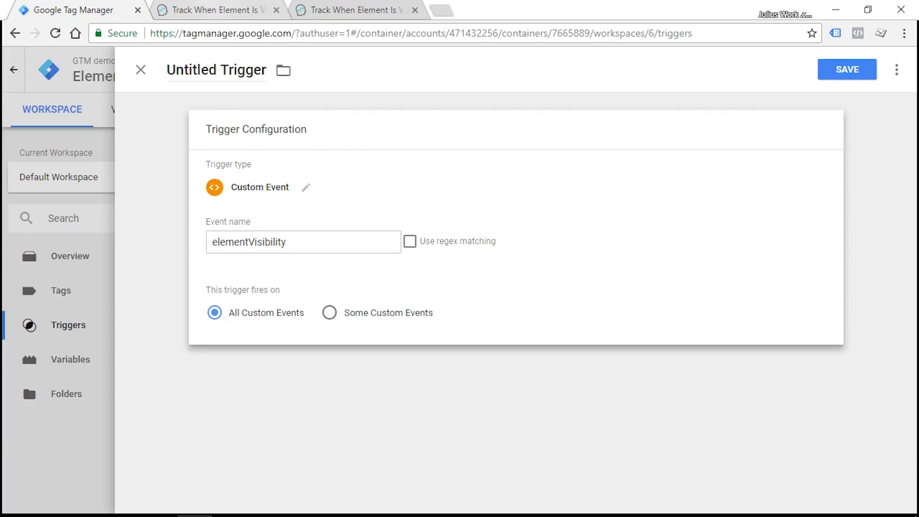
Confirm the event name in the data layer, title the trigger 'Custom - elementVisibility' and save
click(213, 10)
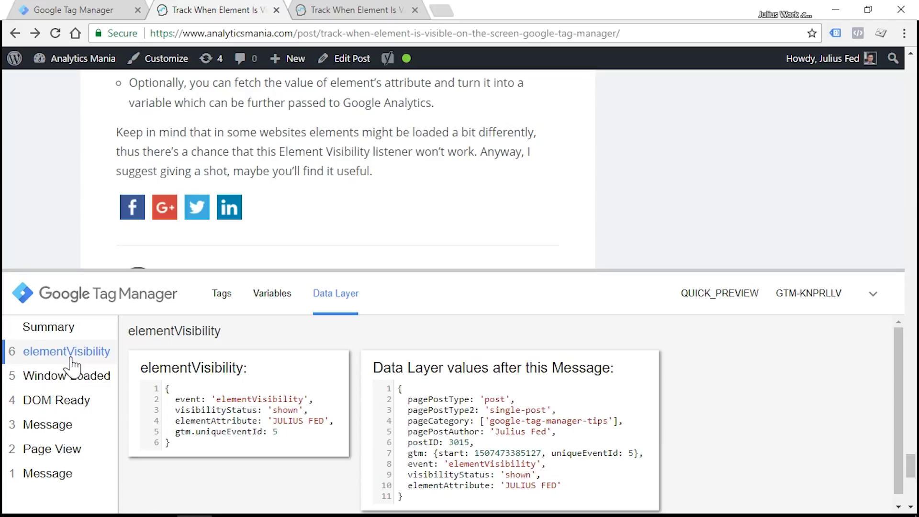
click(79, 9)
click(196, 72)
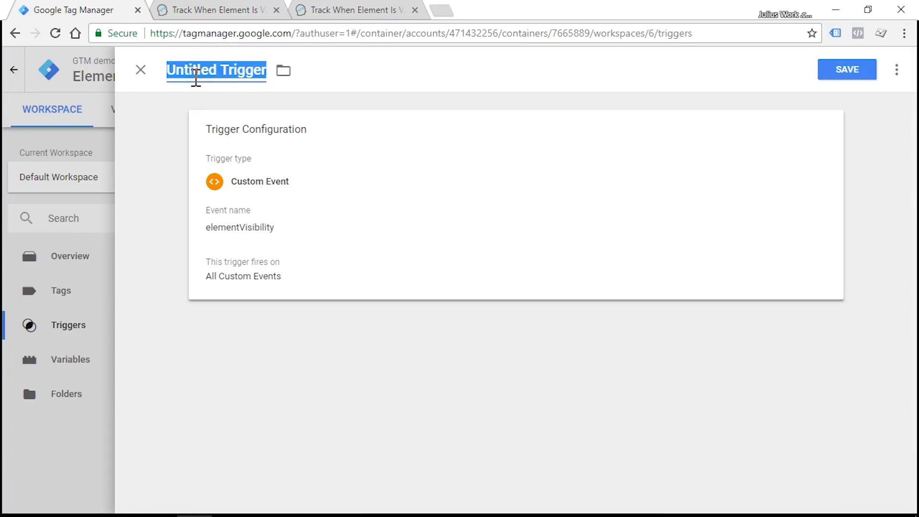
text(Cu)
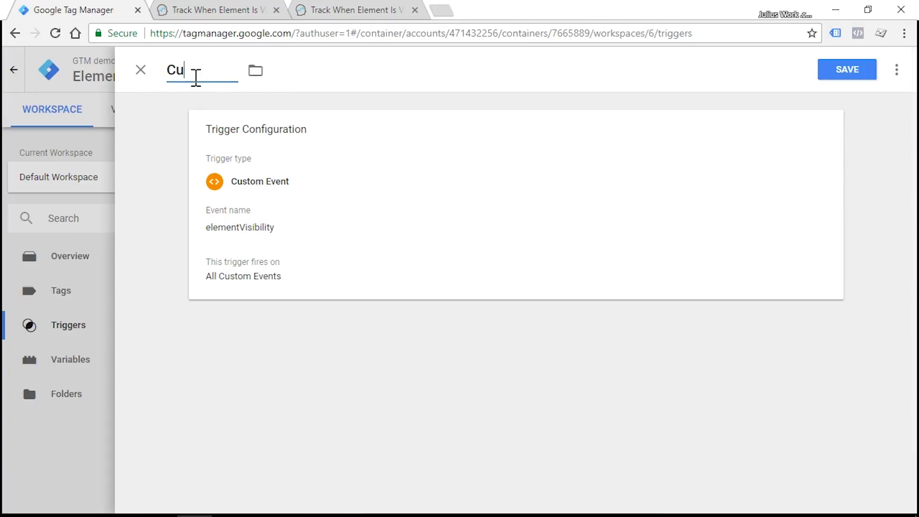
text(stom - elementVi)
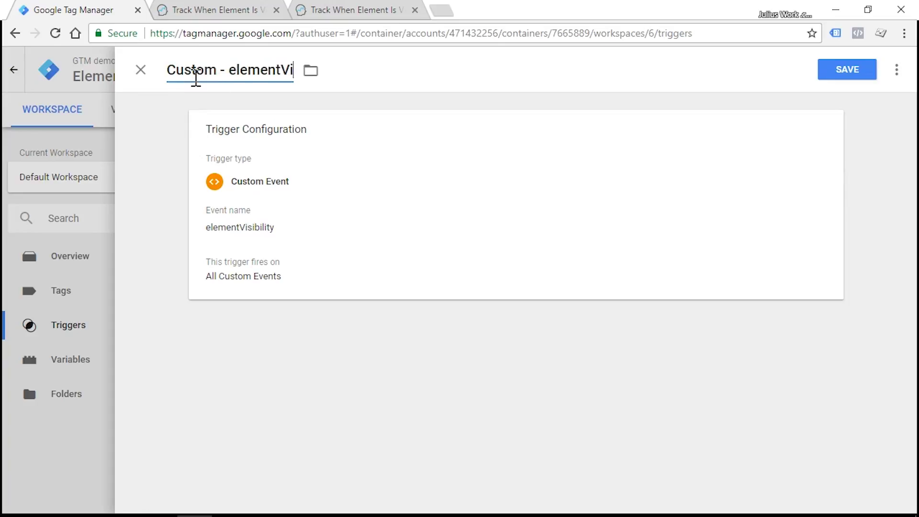
text(sibility)
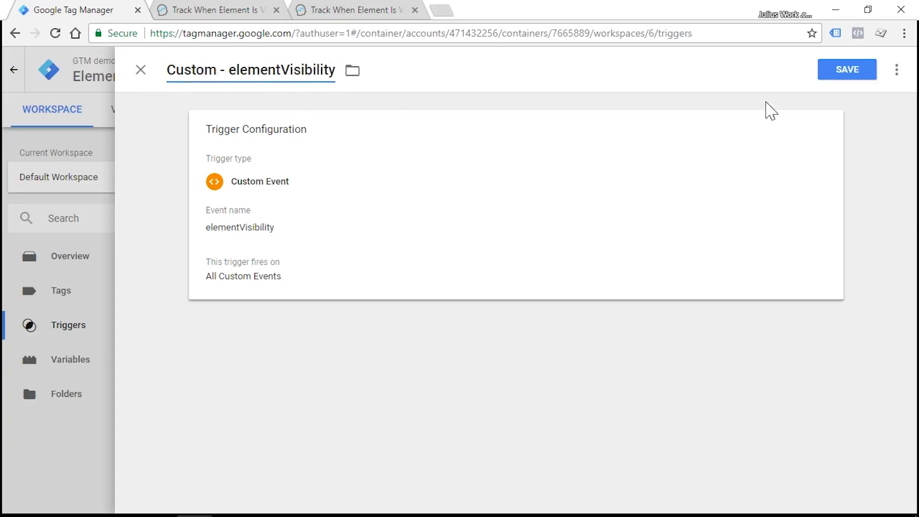
click(869, 72)
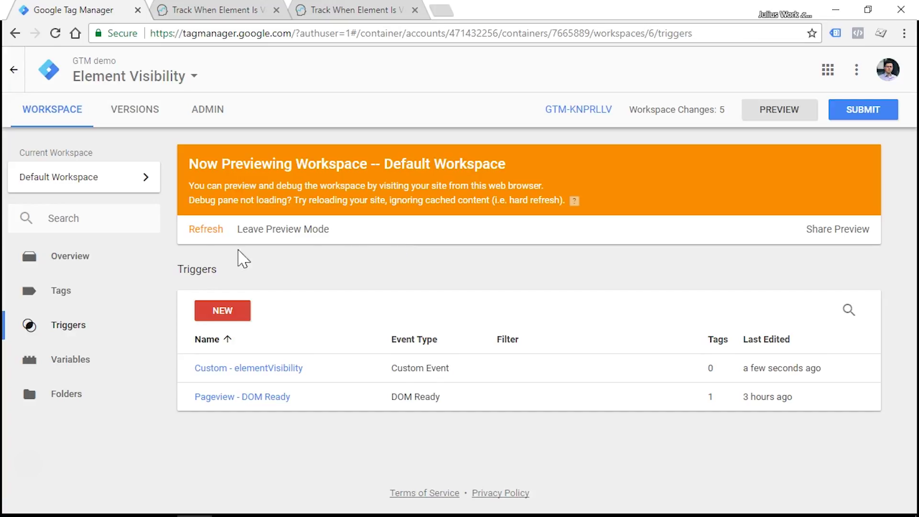
Refresh the preview, reload the article and scroll down to the author box
click(205, 230)
key(ctrl+Tab)
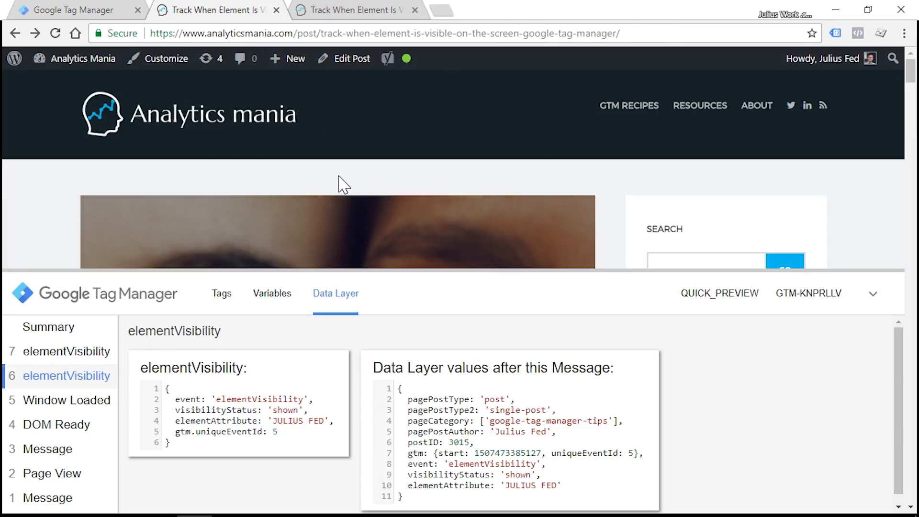
key(F5)
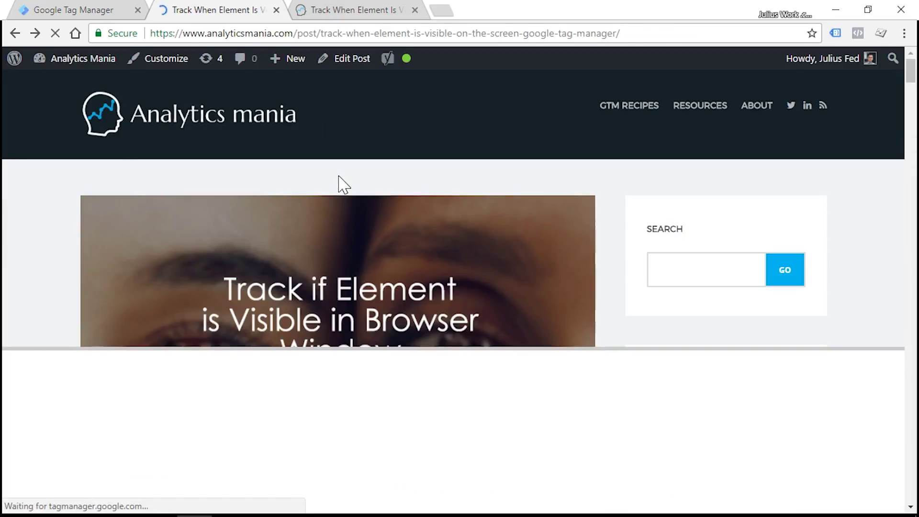
drag(911, 72, 895, 472)
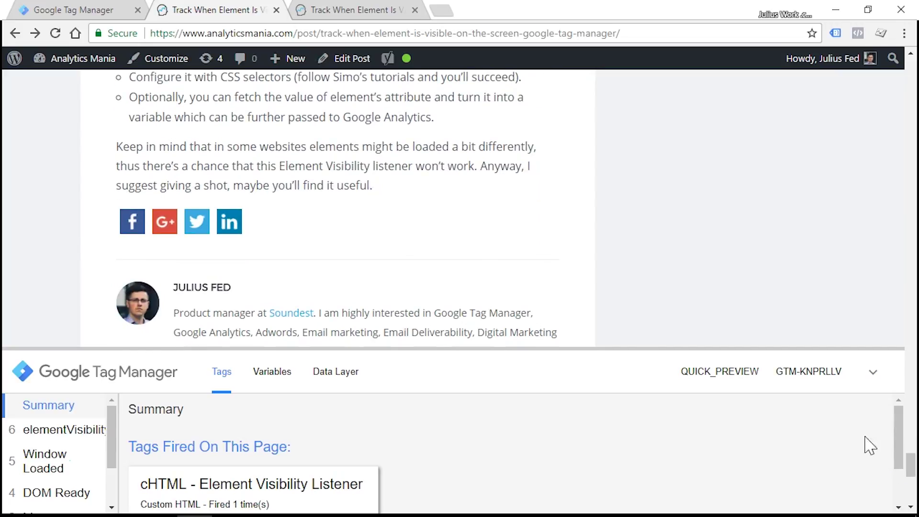
Inspect the elementVisibility event's Data Layer and Variables, with dlv - visibilityStatus reading 'shown'
click(62, 434)
click(339, 372)
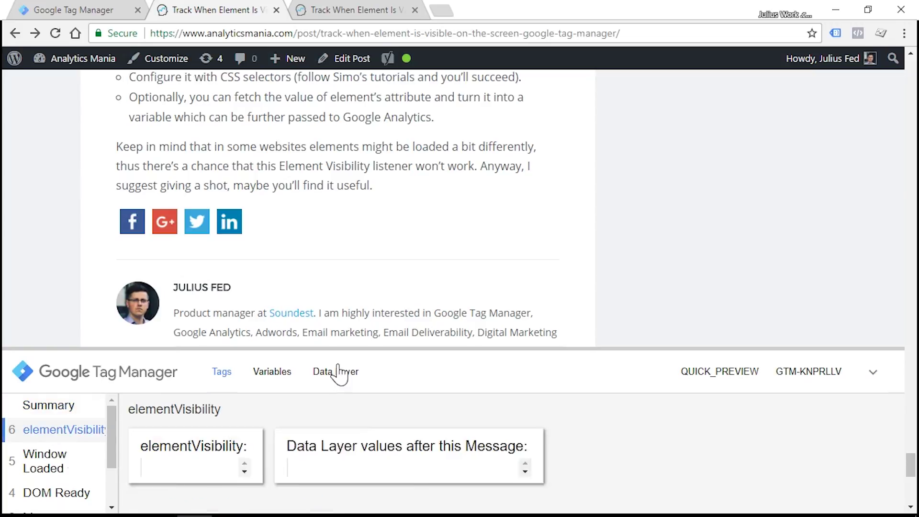
drag(335, 349, 338, 289)
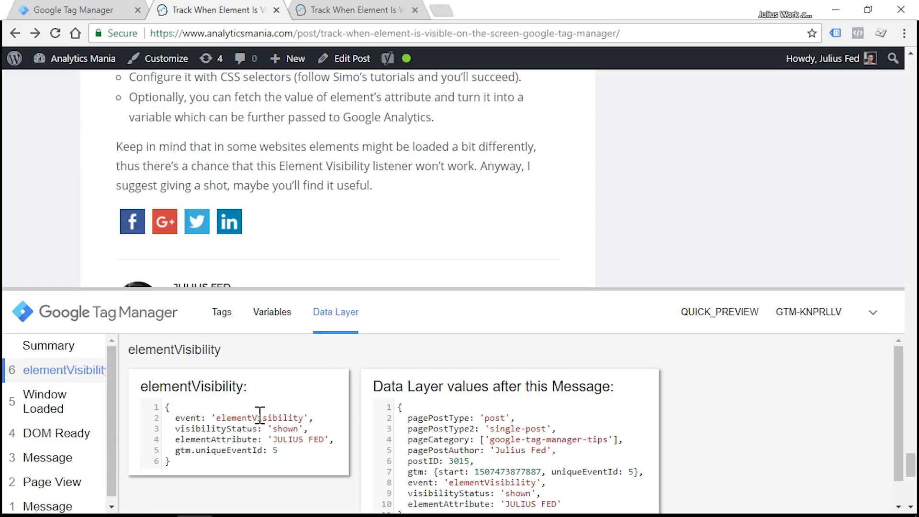
click(273, 319)
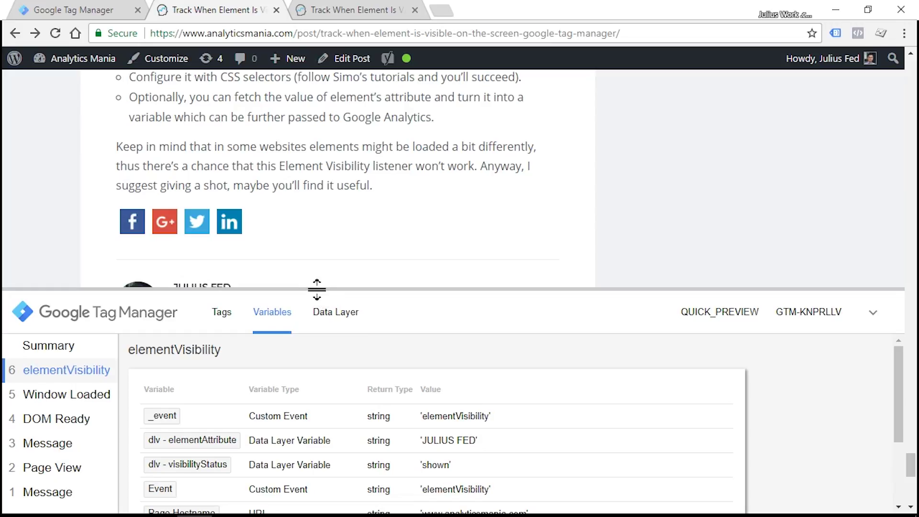
drag(314, 288, 314, 247)
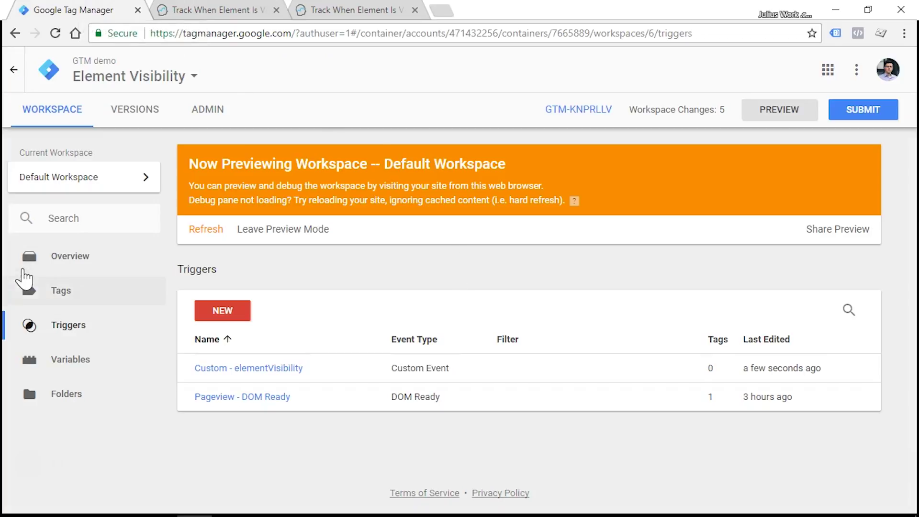
Create a new Universal Analytics tag with track type Event
click(74, 294)
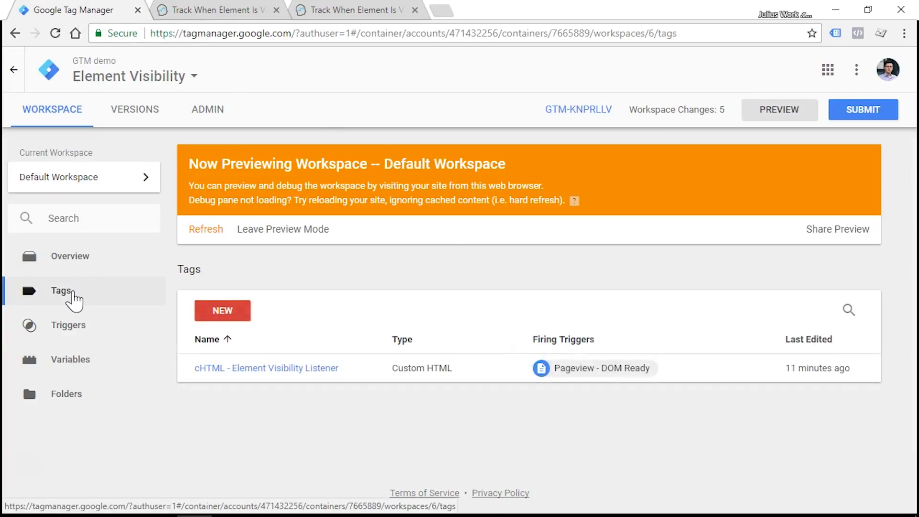
click(205, 309)
click(266, 229)
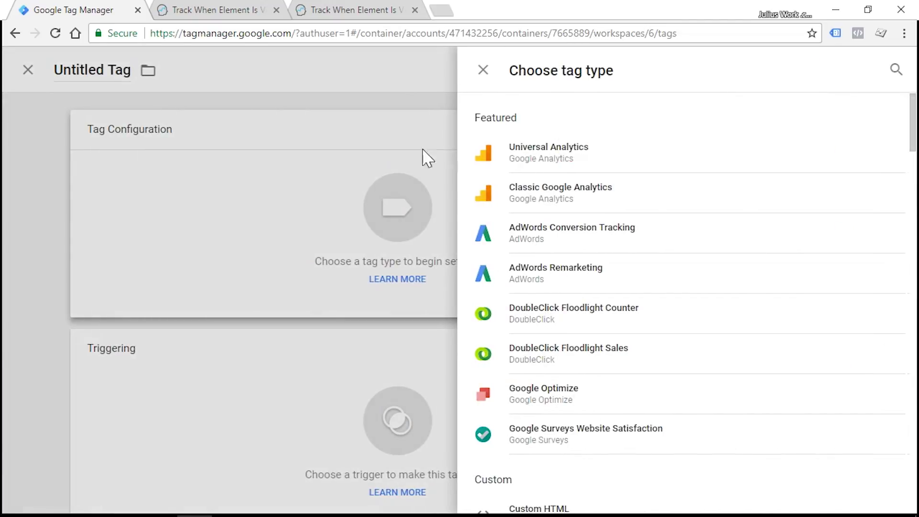
click(582, 166)
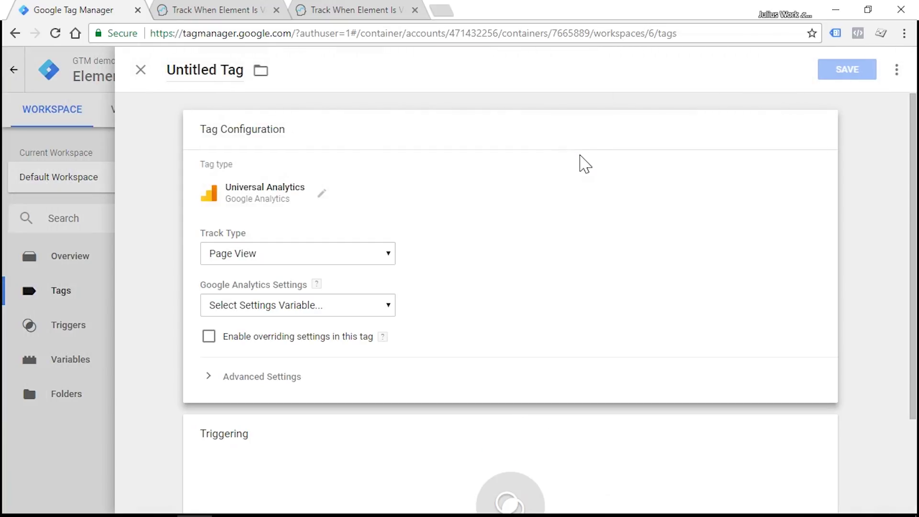
click(278, 258)
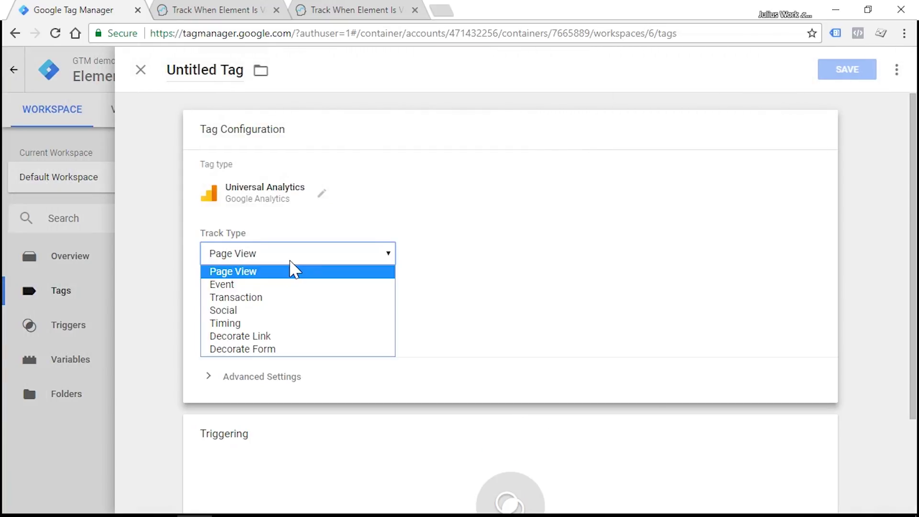
click(271, 287)
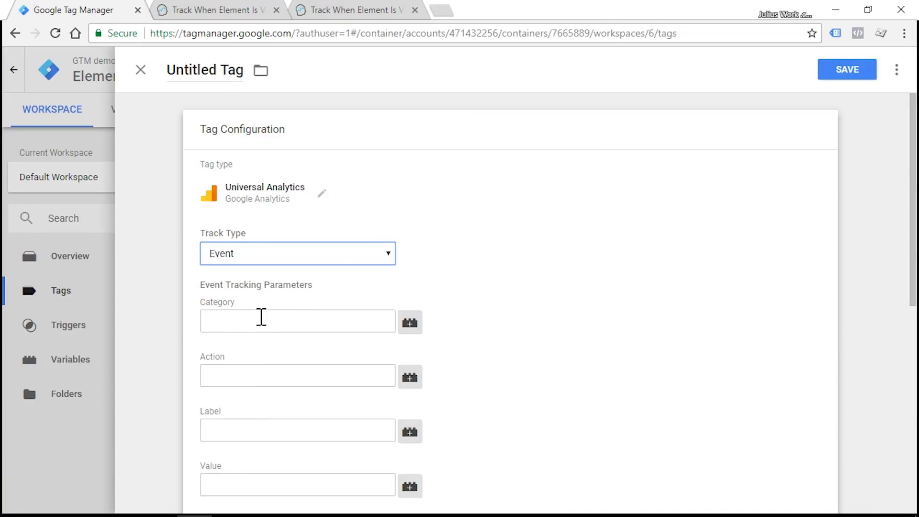
Set Category to 'Element Visibility' and Action to 'Author title is {{dlv - visibilityStatus}}'
click(245, 321)
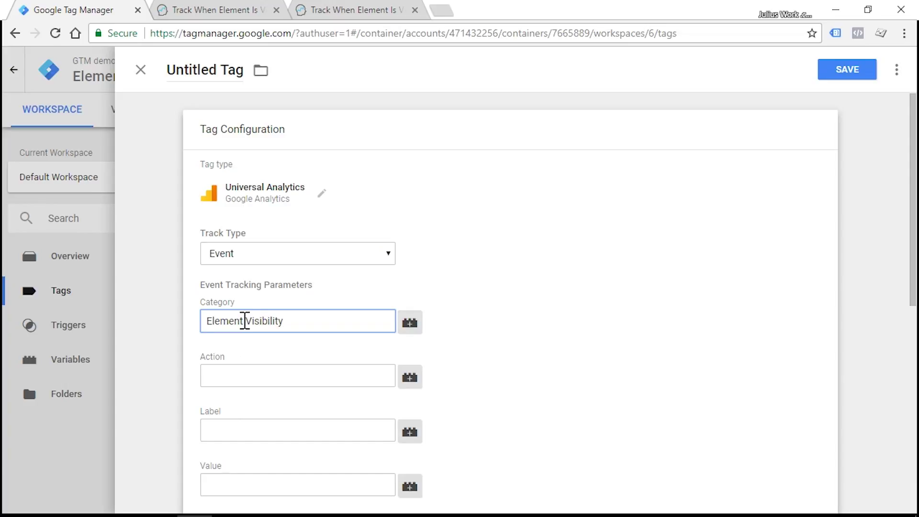
click(283, 371)
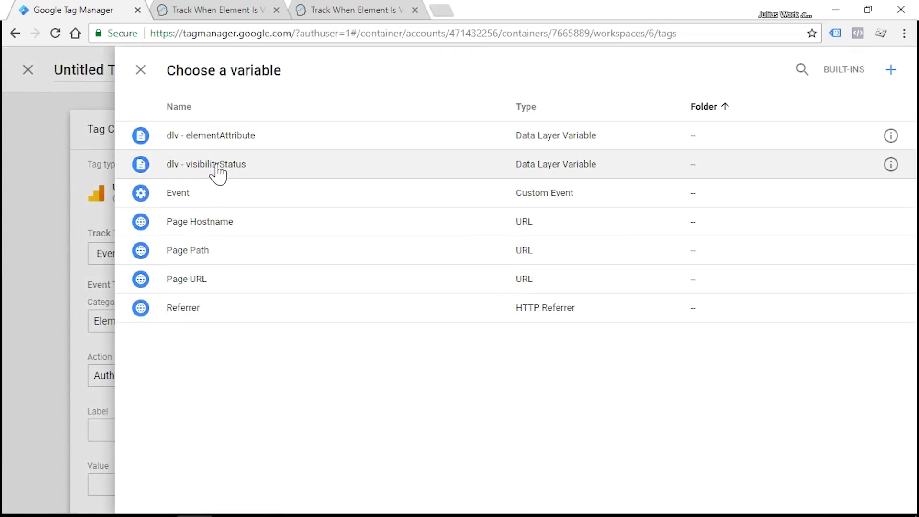
click(215, 165)
Set the Label to 'Author name: {{dlv - elementAttribute}}'
click(303, 431)
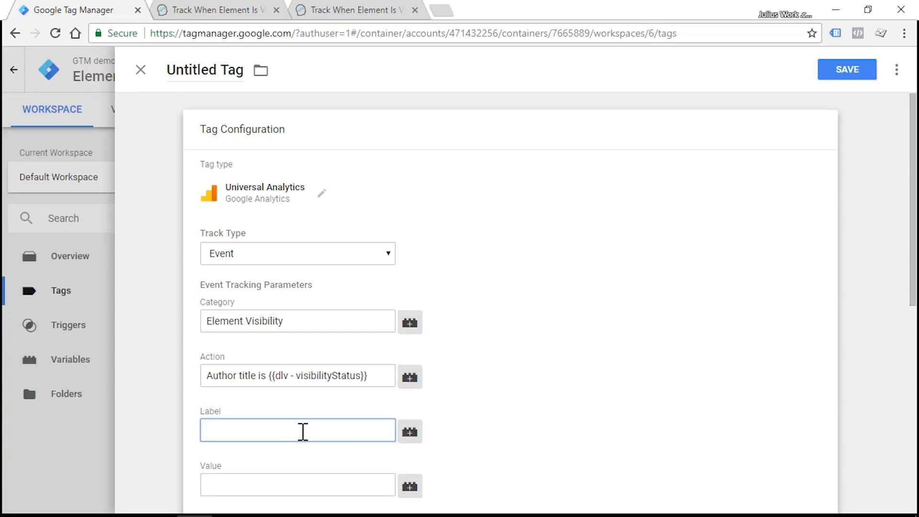
click(404, 438)
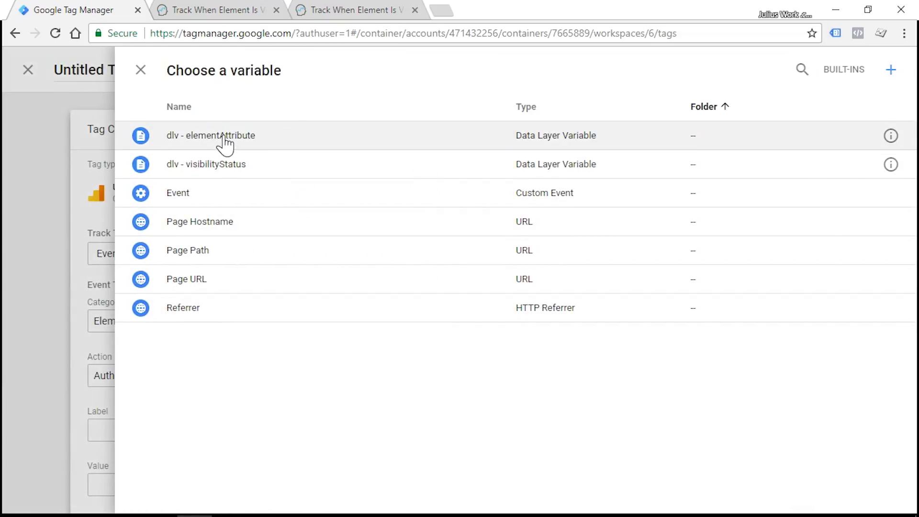
click(223, 138)
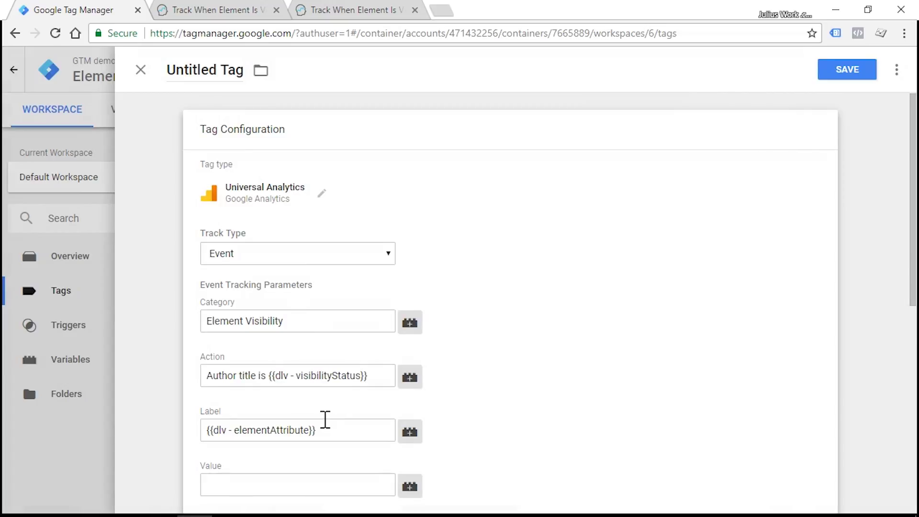
click(208, 430)
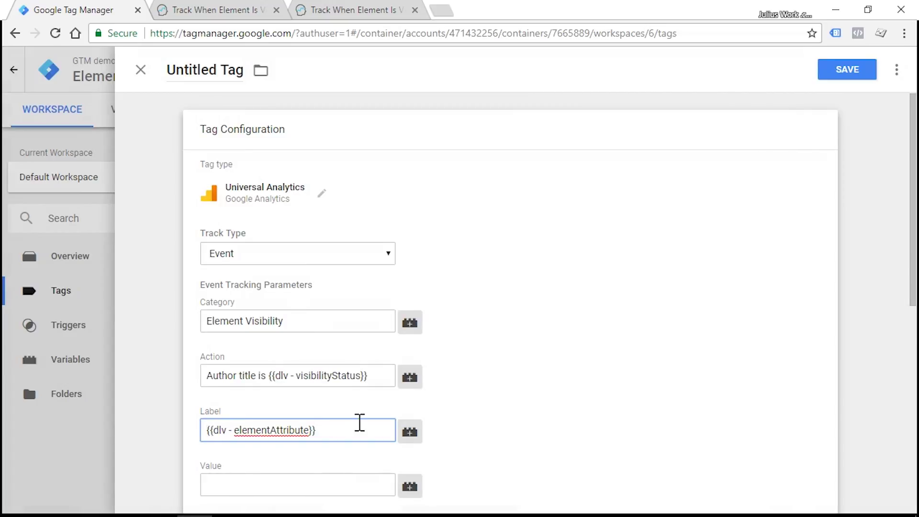
text(Autho)
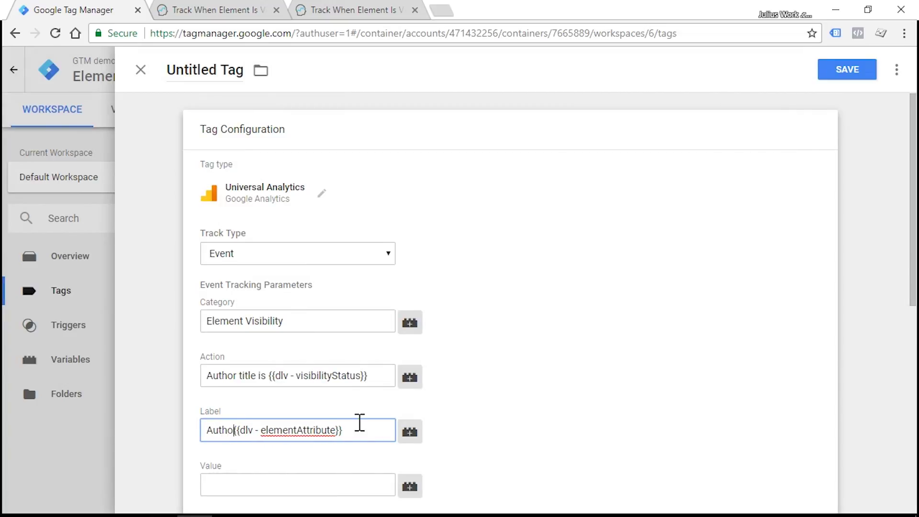
text(r name:)
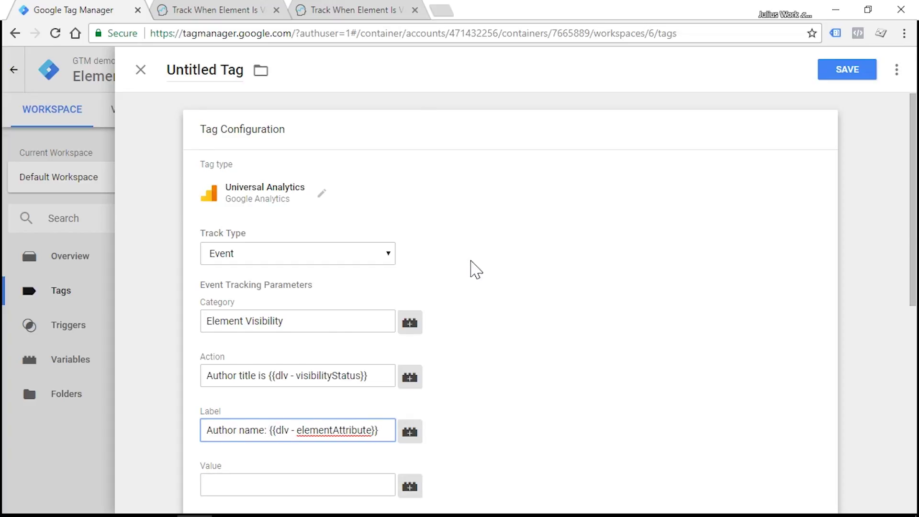
Override the tag's Analytics settings with the Element Visibility Demo property's Tracking ID copied from Analytics
scroll(473, 260, down, 5)
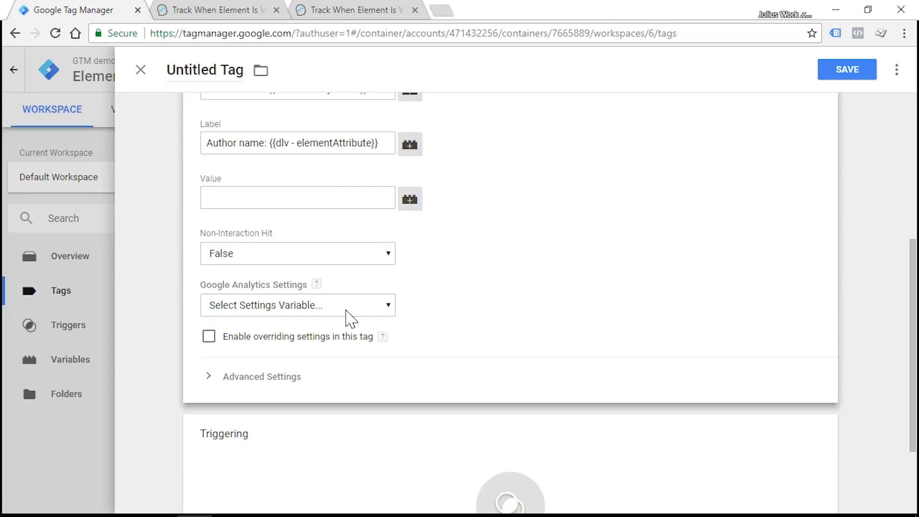
click(348, 311)
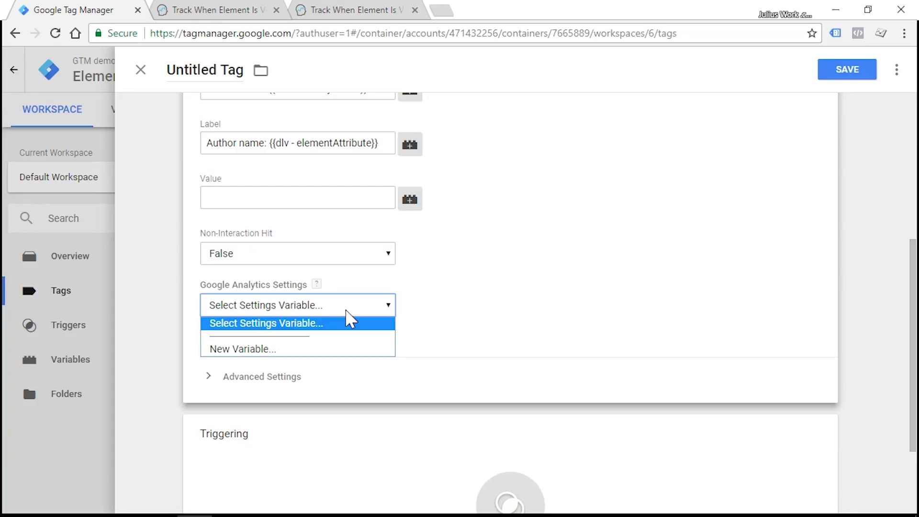
click(417, 310)
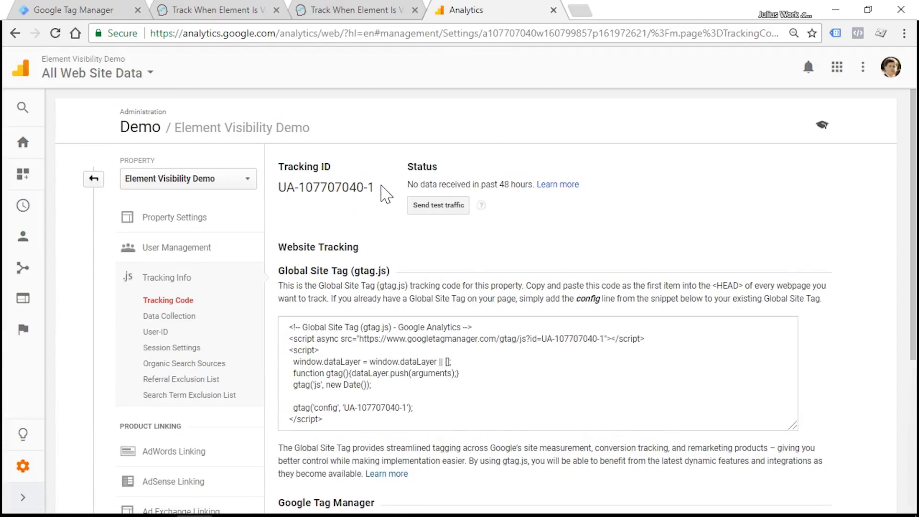
drag(378, 189, 283, 191)
key(ctrl+c)
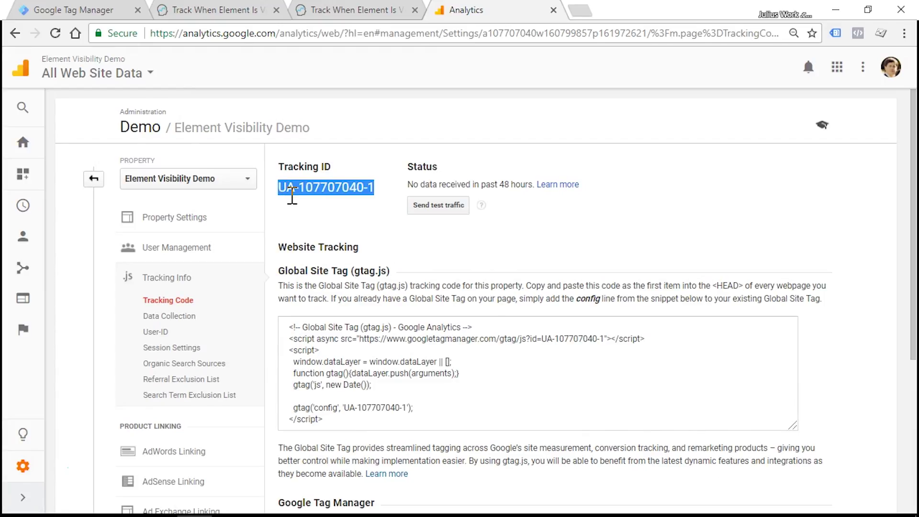
key(ctrl+1)
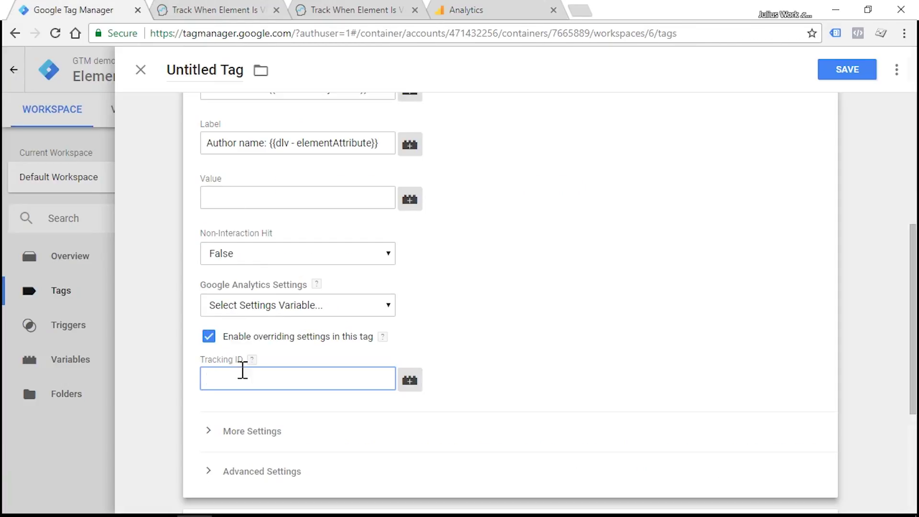
right_click(243, 378)
click(277, 259)
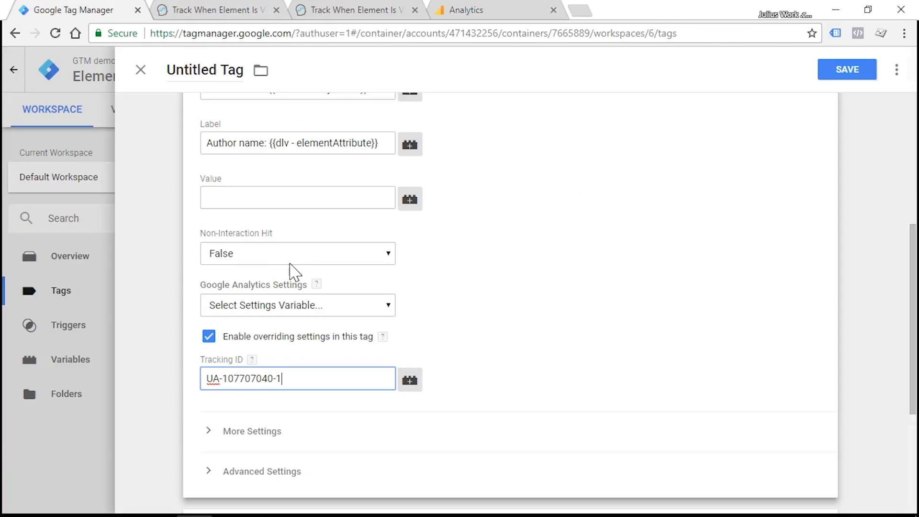
scroll(484, 243, up, 6)
click(202, 71)
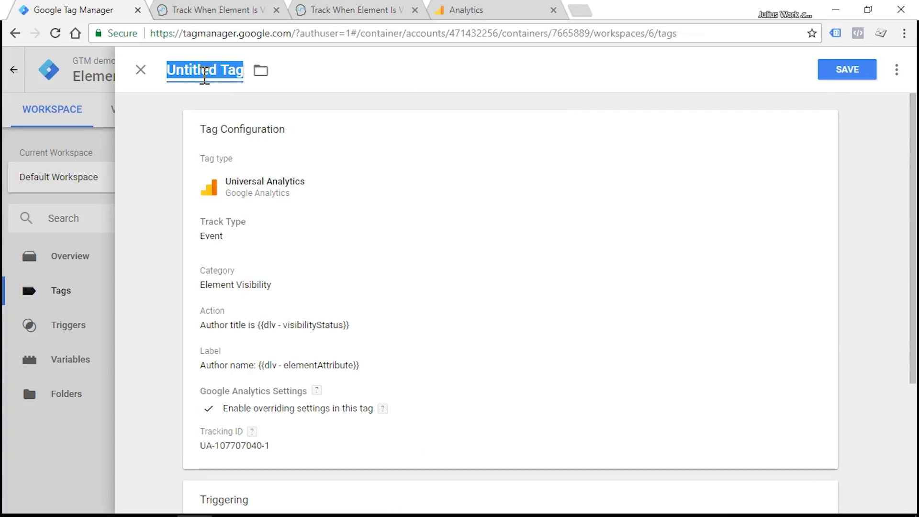
Name the tag 'GA Event - Element Visibility', fire it on Custom - elementVisibility, and save
text(GA Event - Element Vis)
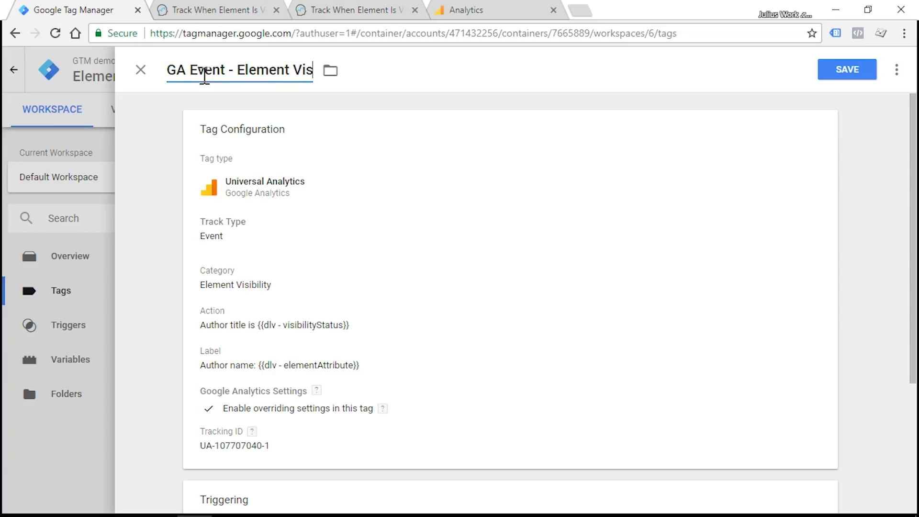
text(ibility)
click(405, 83)
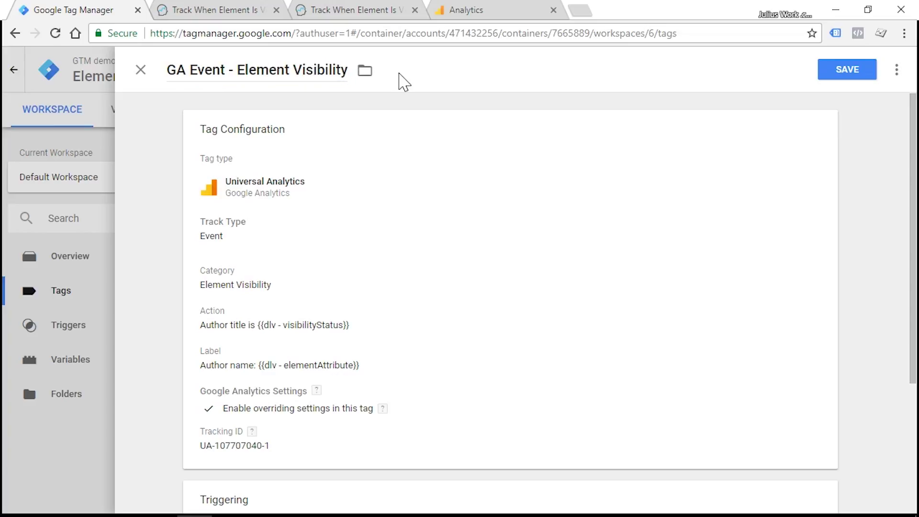
scroll(427, 158, down, 4)
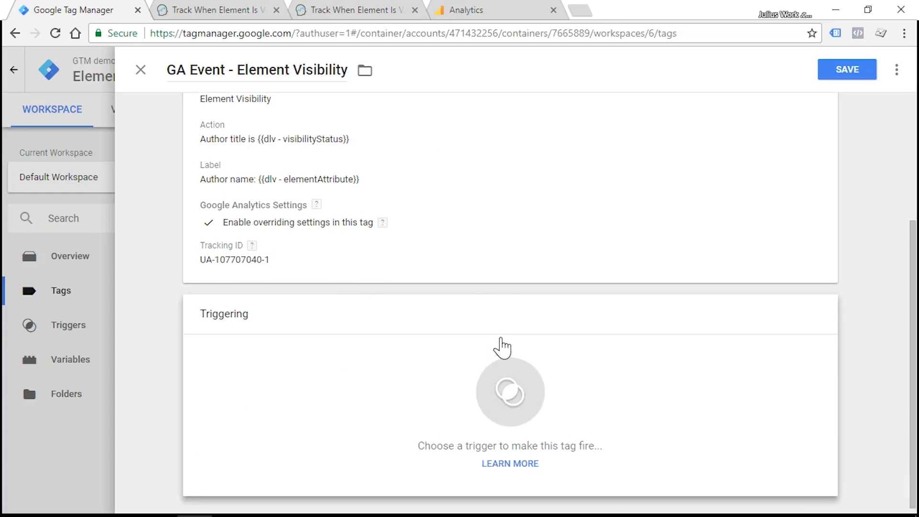
click(500, 345)
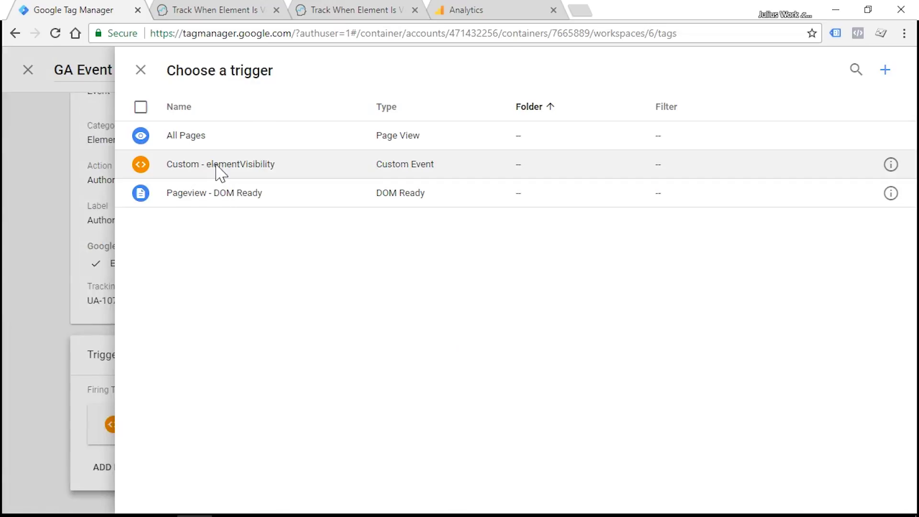
click(220, 173)
click(847, 70)
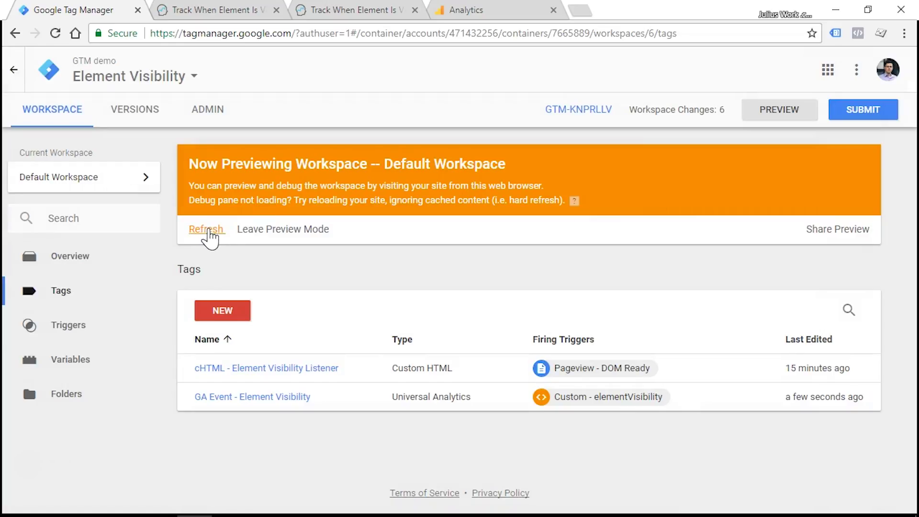
Refresh the preview, reload the article, and open Analytics Real-Time Events
click(206, 229)
click(218, 10)
key(F5)
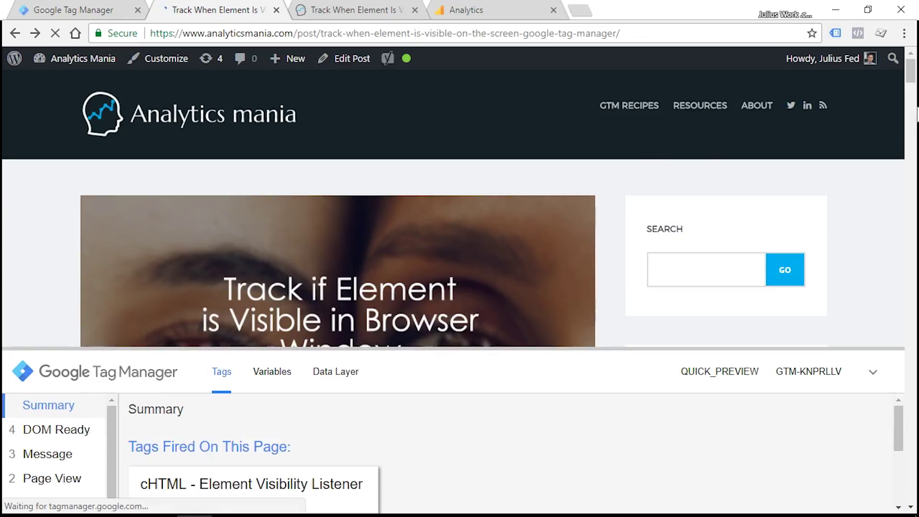
key(ctrl+4)
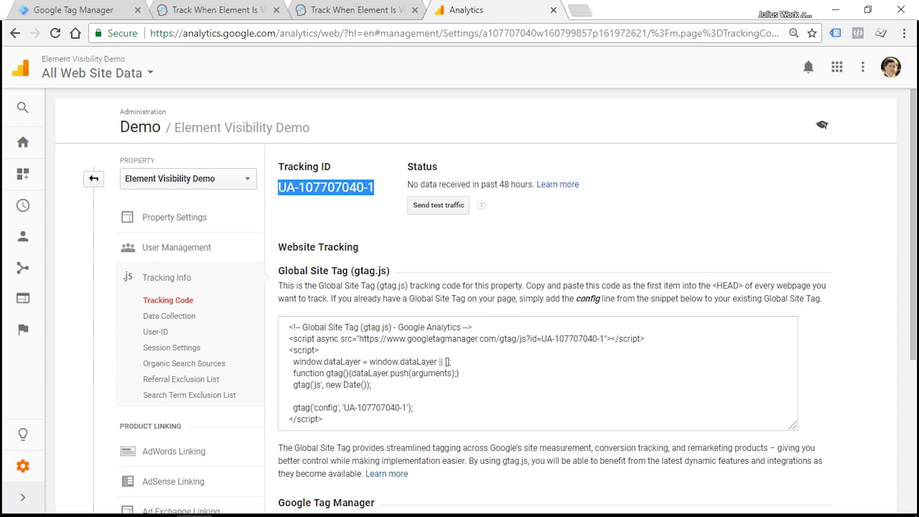
click(25, 208)
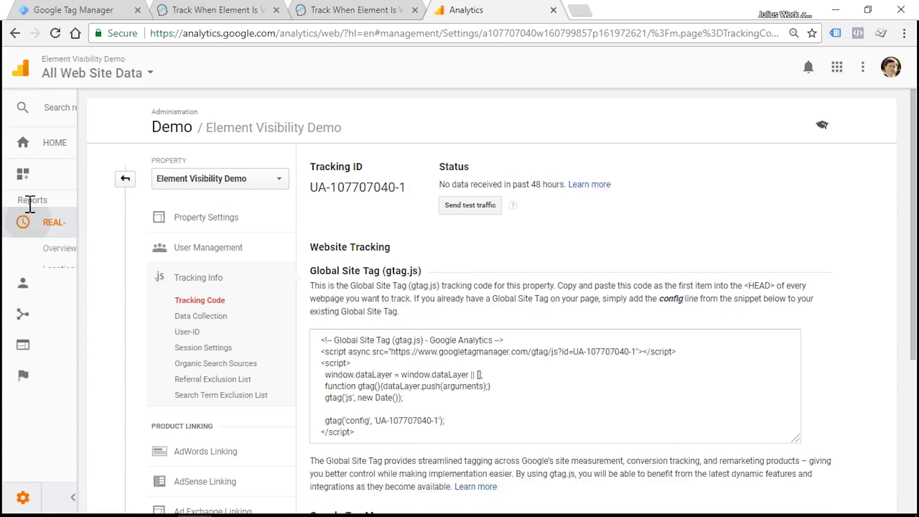
click(91, 335)
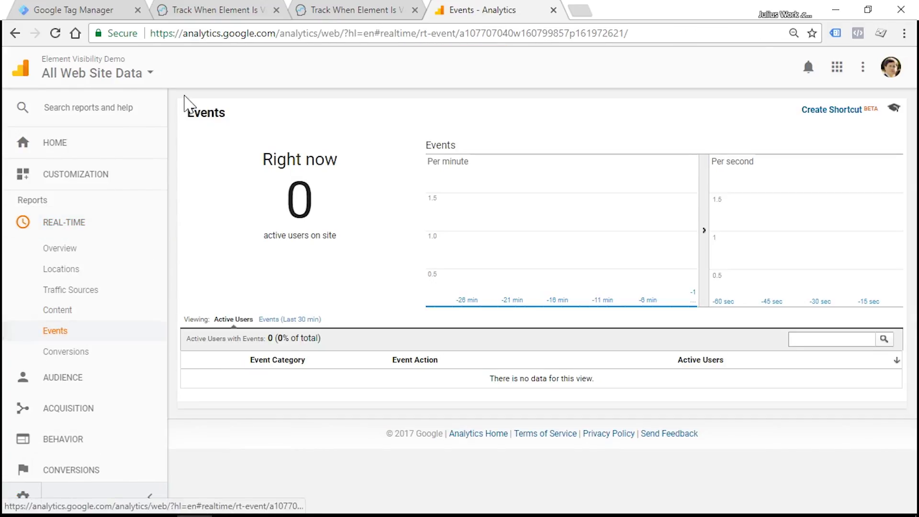
Scroll the article to the author box and confirm in the debug pane which tags fired on elementVisibility
key(ctrl+2)
drag(911, 77, 913, 471)
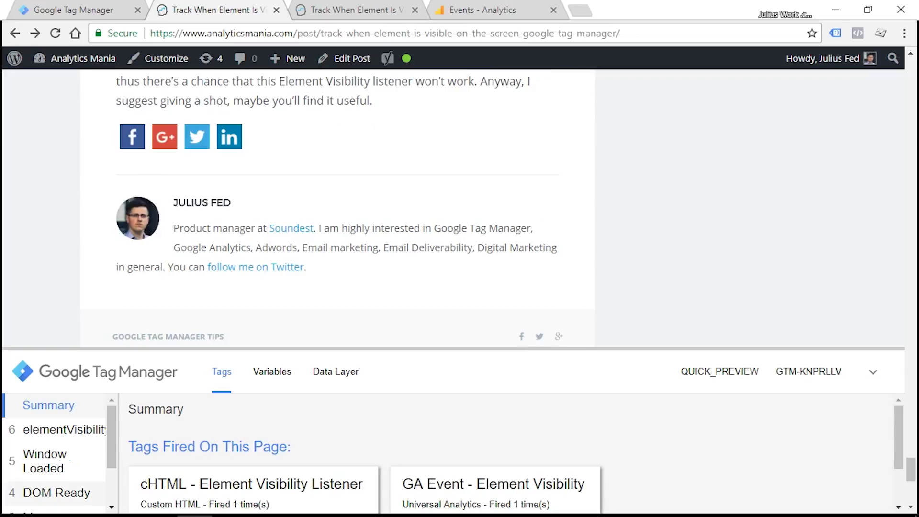
click(60, 433)
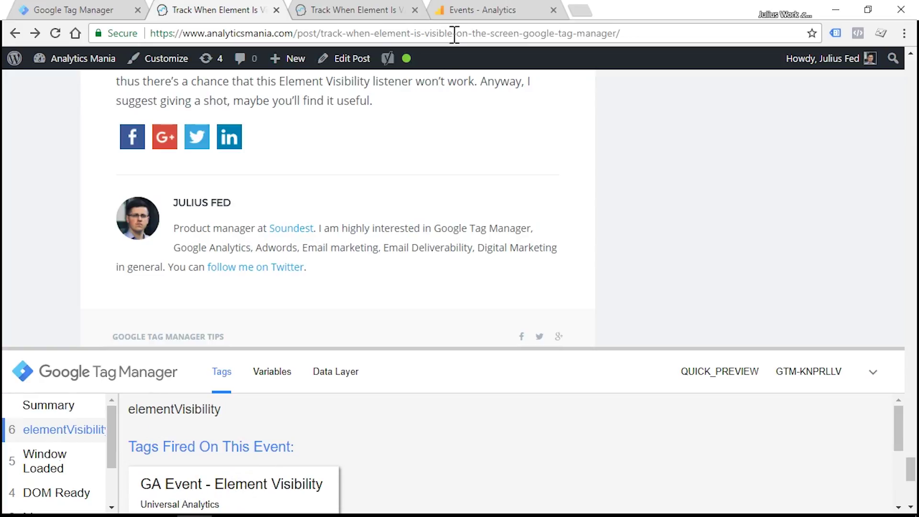
click(481, 11)
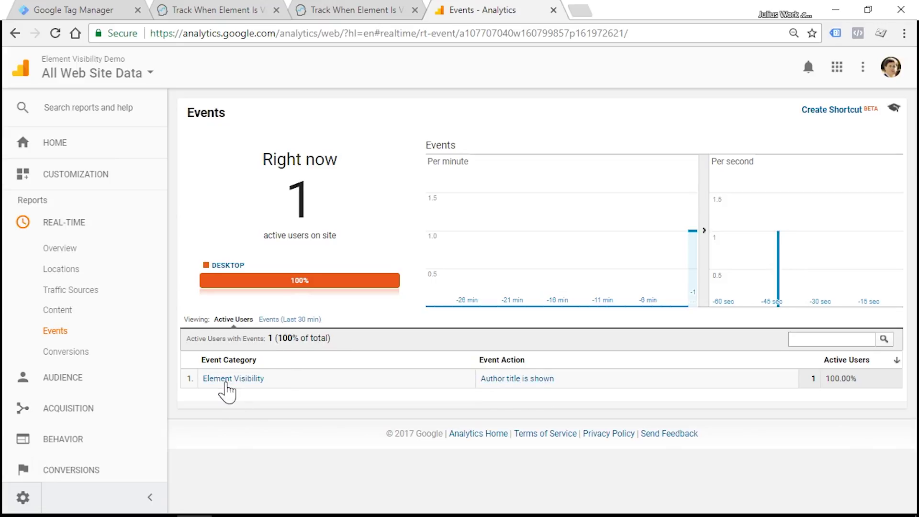
Drill into the Element Visibility event category to view the author label, then return to Tag Manager
click(226, 382)
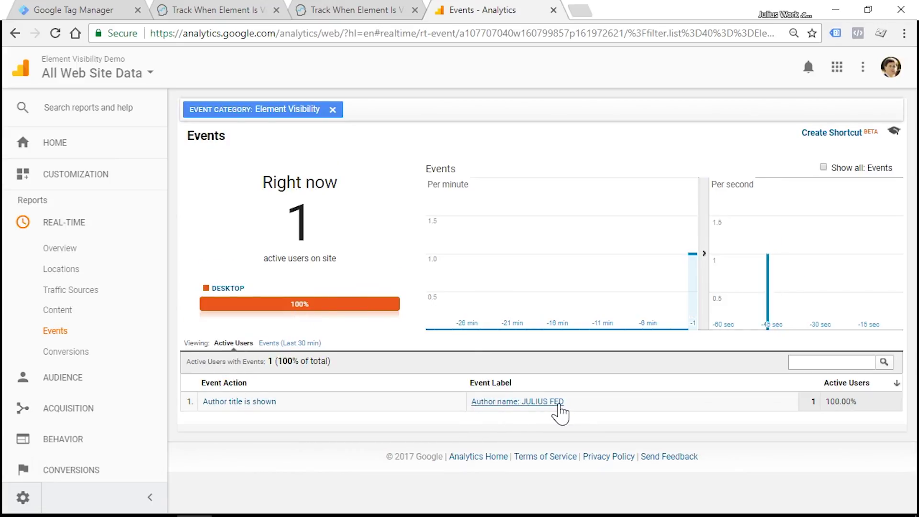
key(ctrl+1)
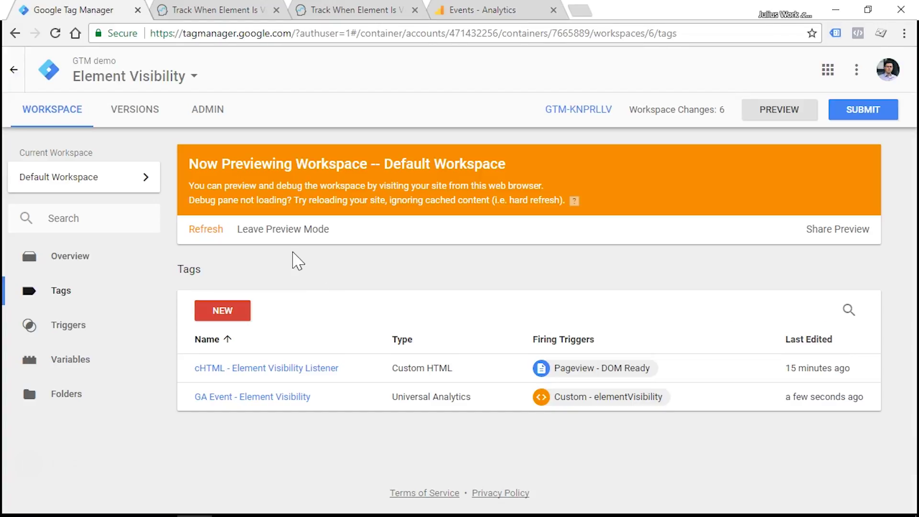